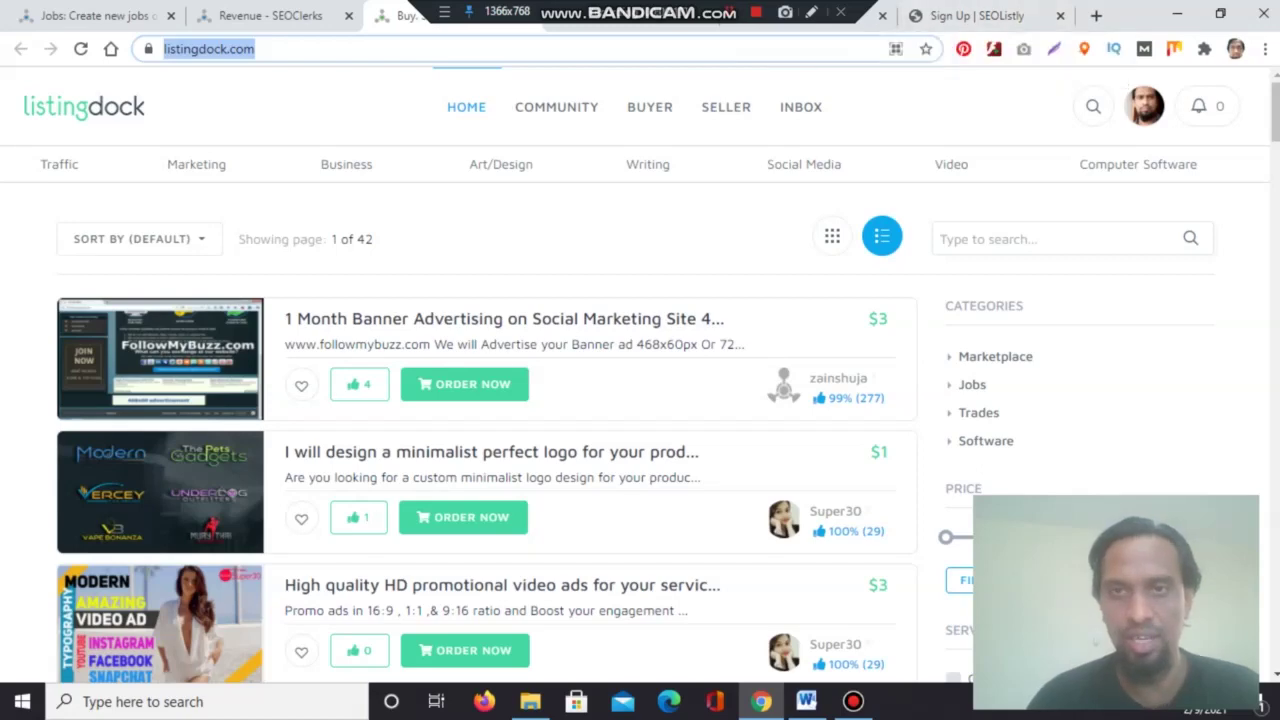
- Browse the featured services on the SEOListly homepage and check the suggestions of its service search
{"action": "left_click", "coordinate": [968, 15]}
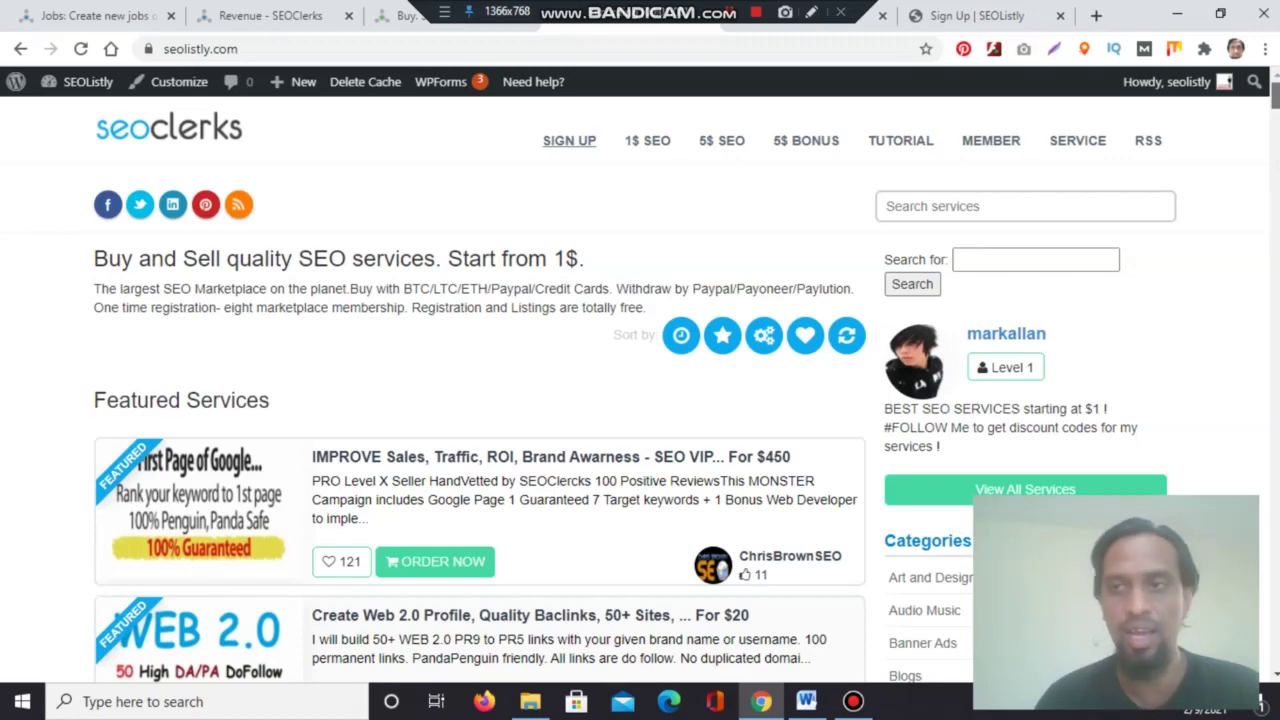
{"action": "scroll", "coordinate": [480, 420], "scroll_direction": "down", "scroll_amount": 4}
{"action": "scroll", "coordinate": [480, 420], "scroll_direction": "up", "scroll_amount": 4}
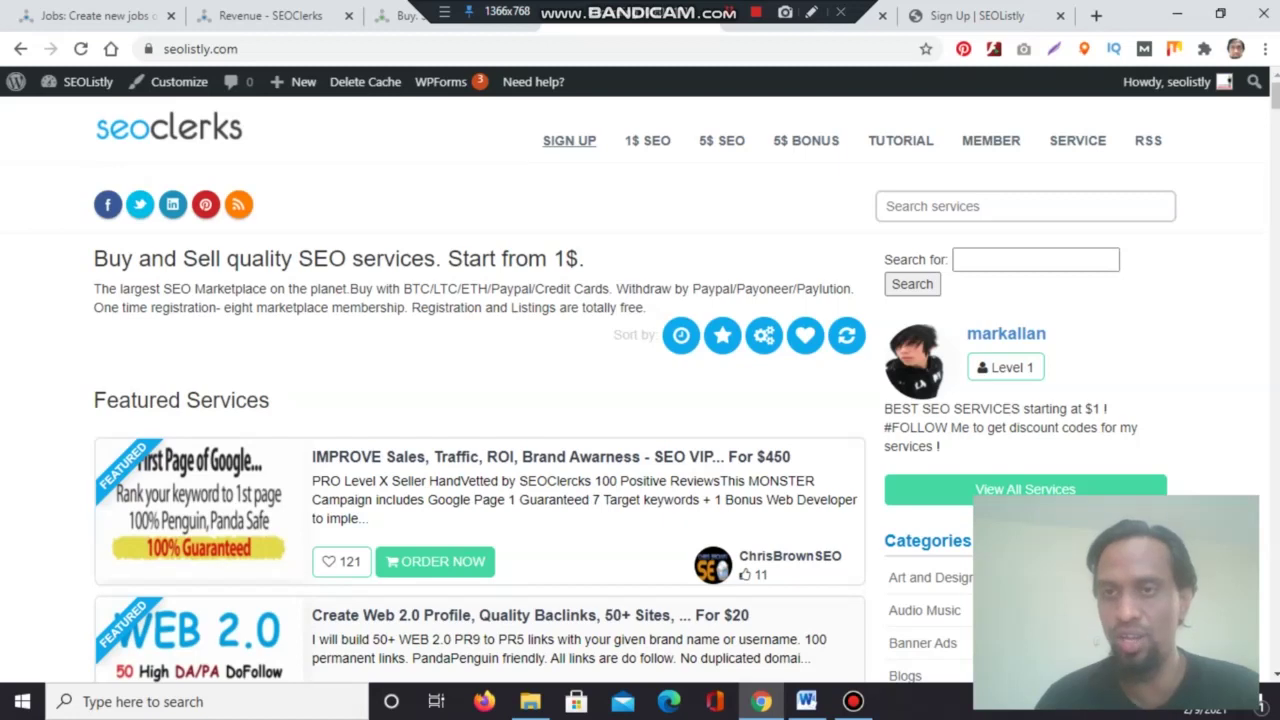
{"action": "left_click", "coordinate": [1000, 206]}
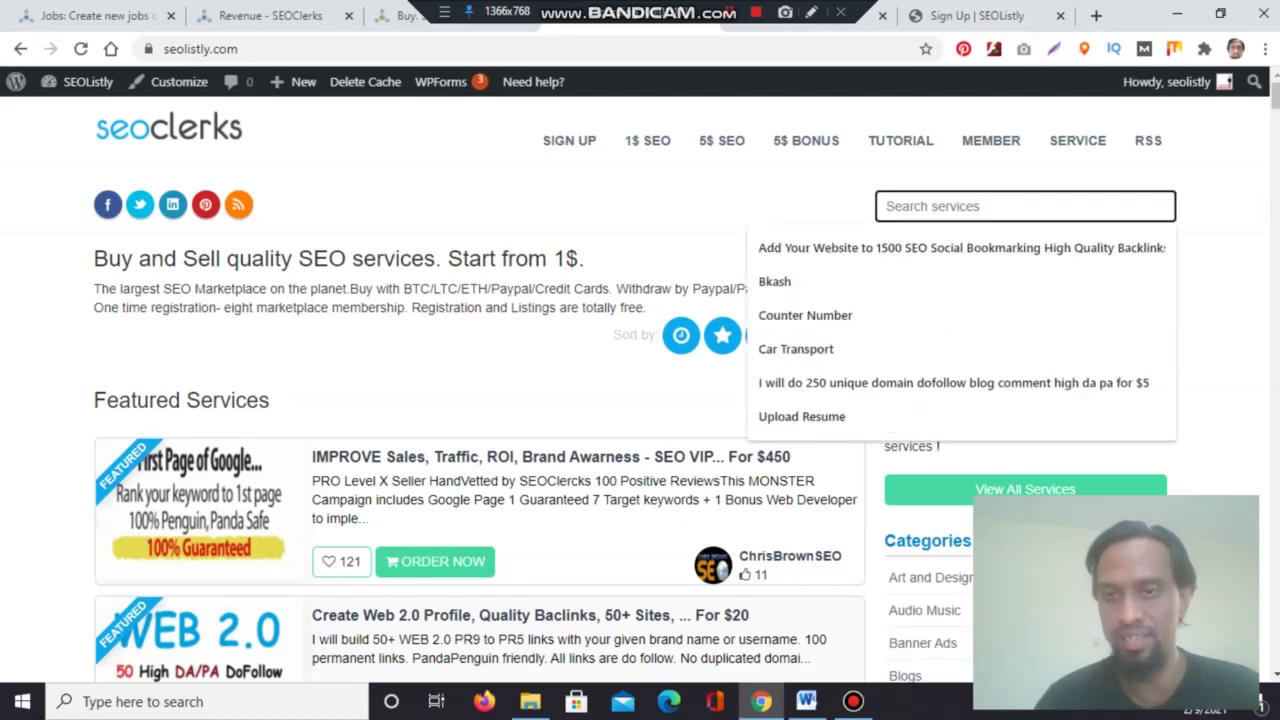
{"action": "left_click", "coordinate": [640, 206]}
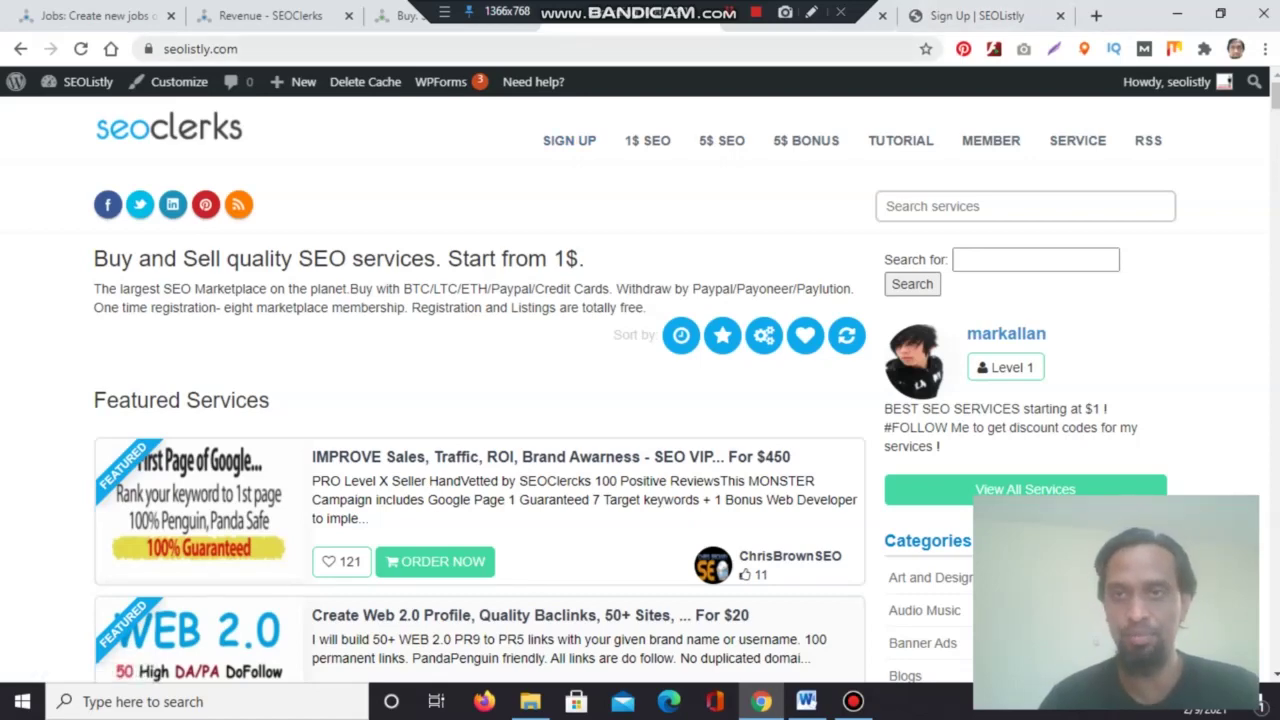
- Look over the SEOListly marketplace and sign-up pages with their SEOClerks registration banners and links, and return to the homepage
{"action": "left_click", "coordinate": [785, 25]}
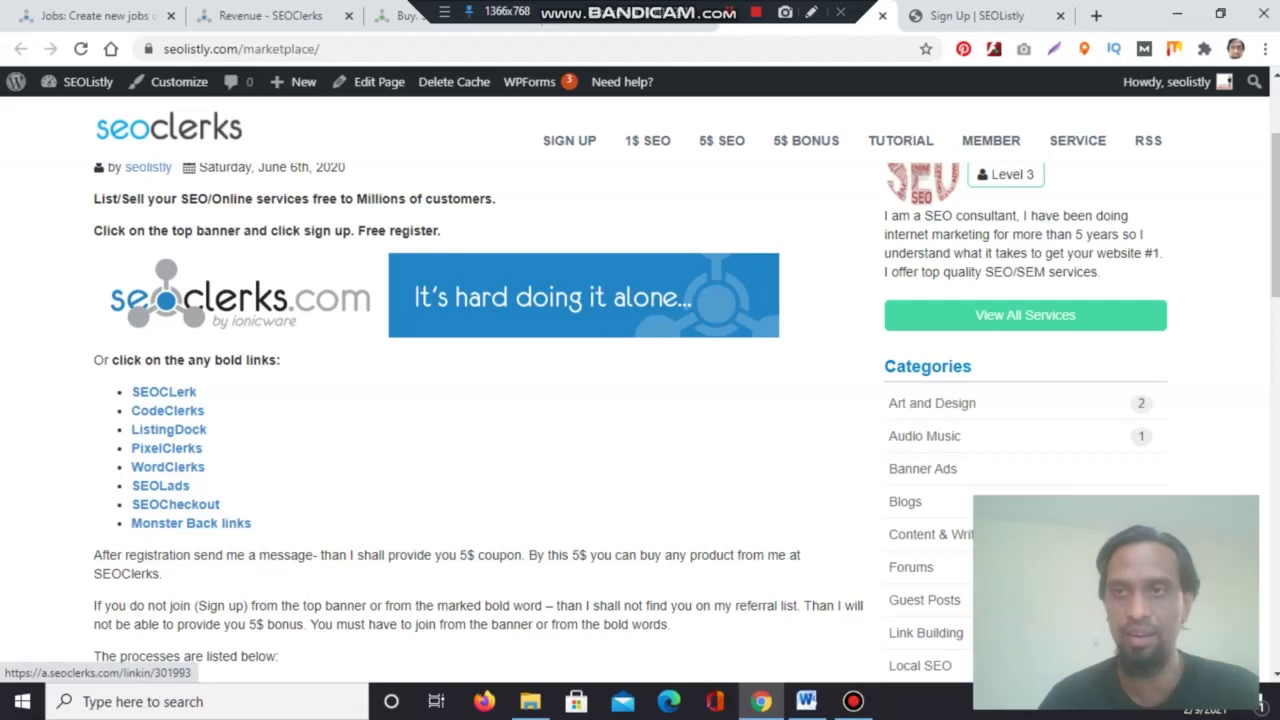
{"action": "left_click", "coordinate": [976, 16]}
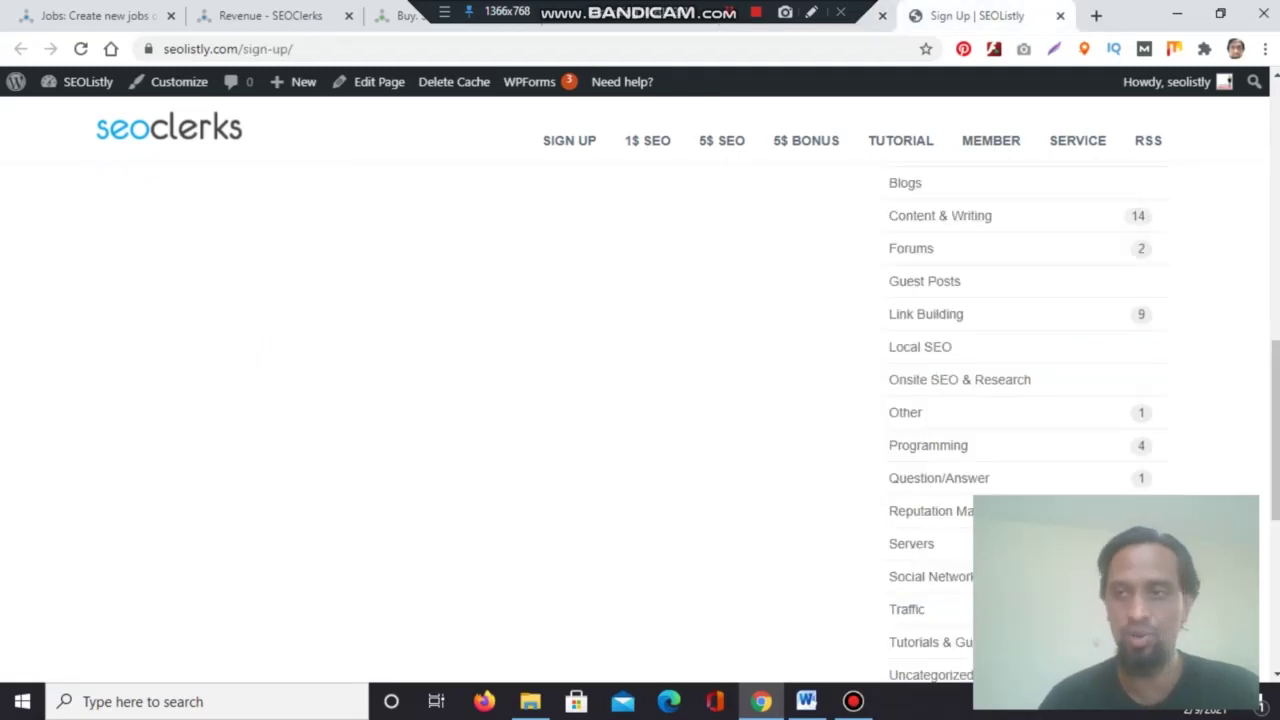
{"action": "left_click_drag", "start_coordinate": [1275, 430], "coordinate": [1275, 335]}
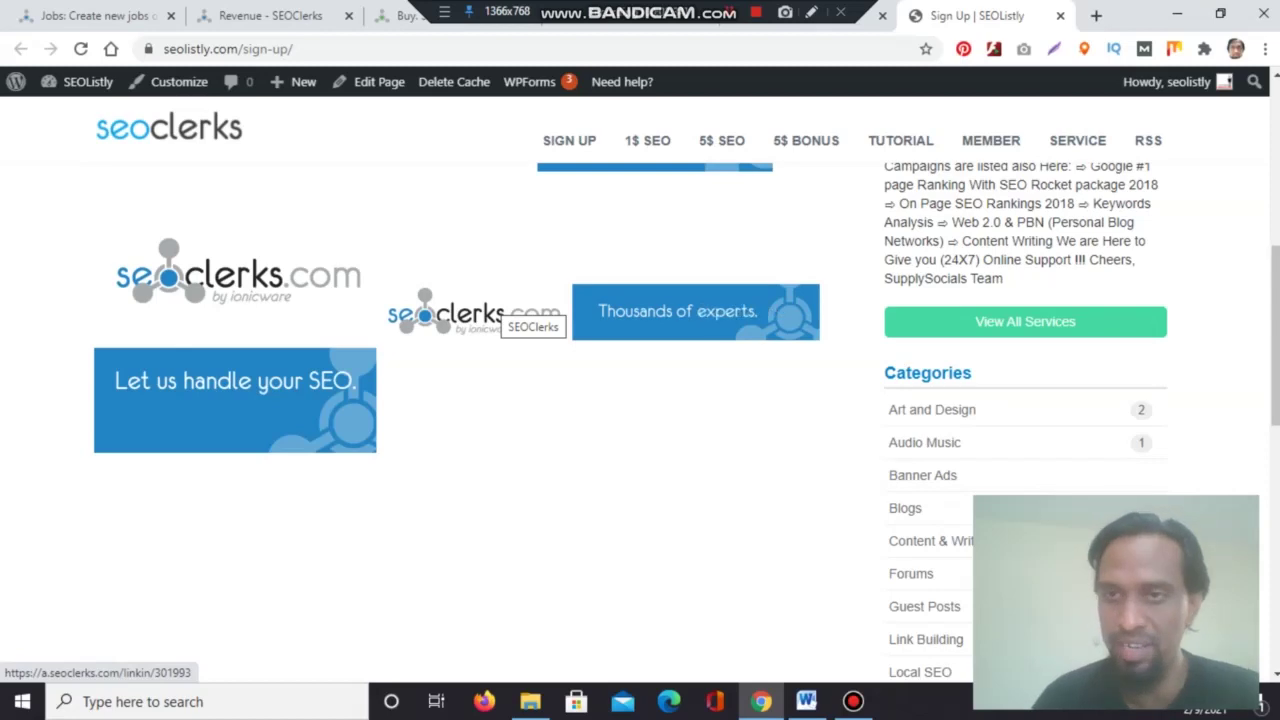
{"action": "left_click", "coordinate": [864, 20]}
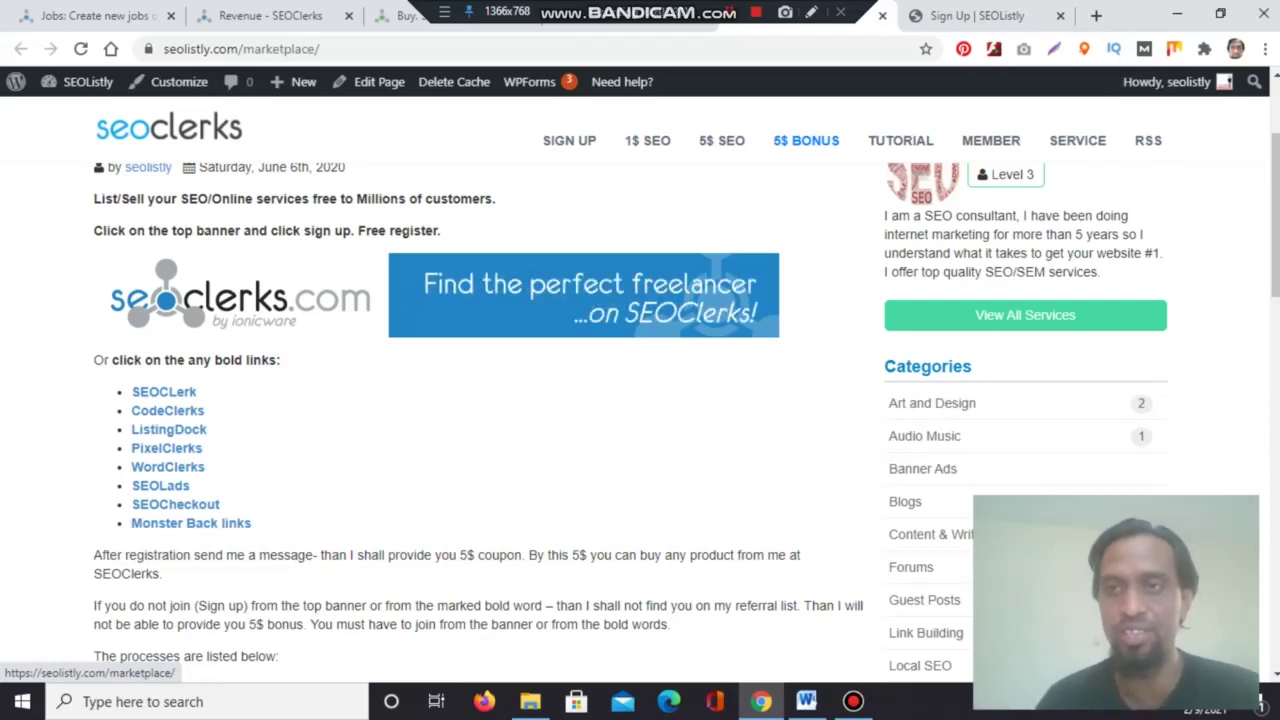
{"action": "left_click", "coordinate": [977, 16]}
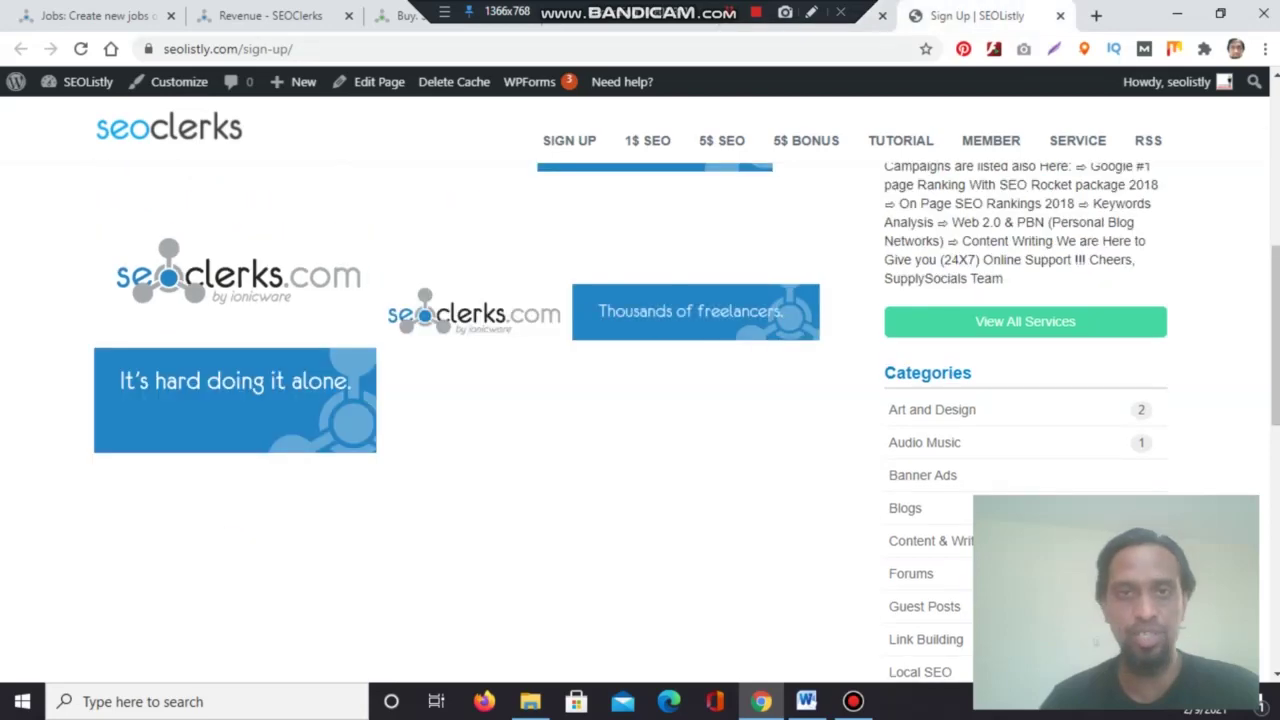
{"action": "left_click", "coordinate": [630, 27]}
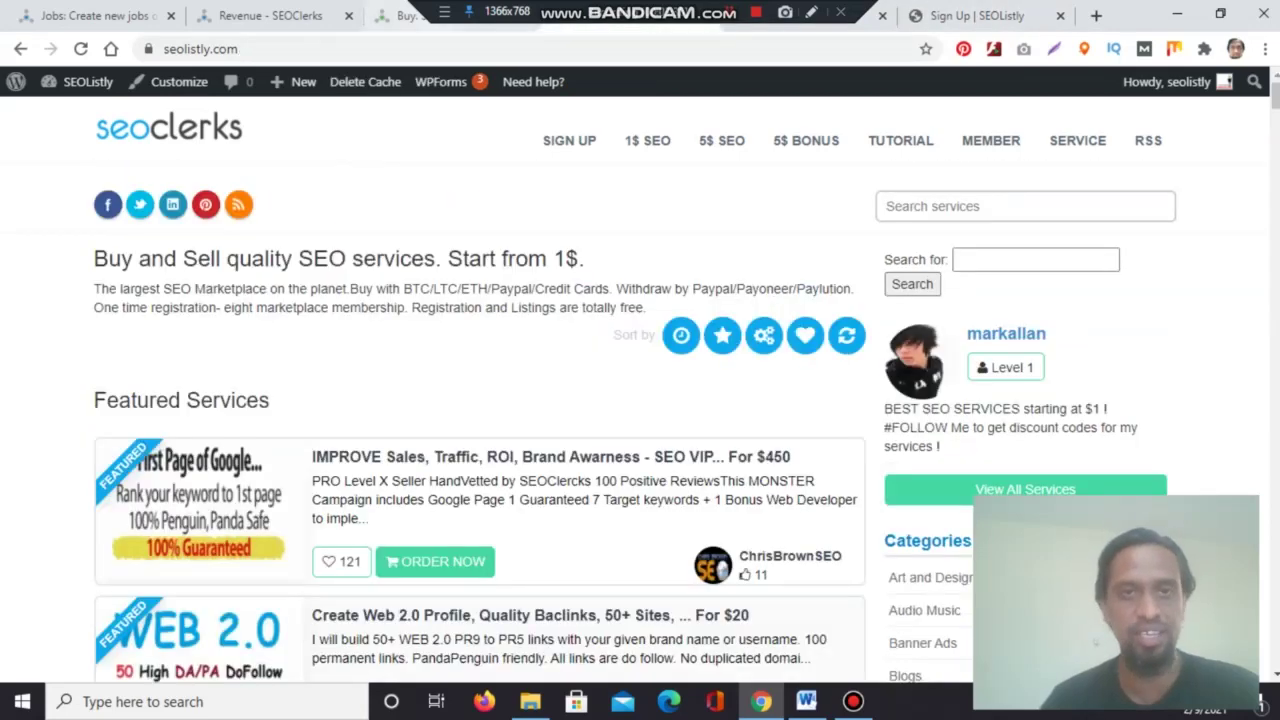
- Switch to the ListingDock site and examine its seller options for selling something or selling software
{"action": "left_click", "coordinate": [405, 16]}
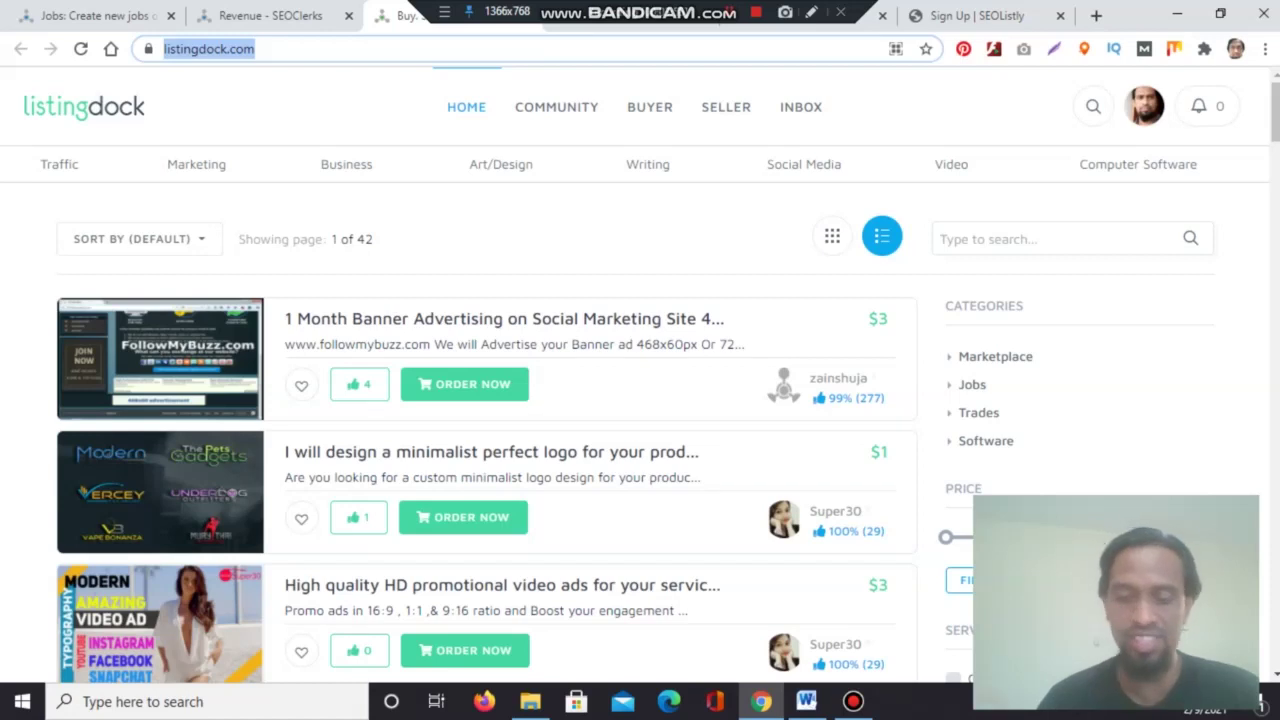
{"action": "mouse_move", "coordinate": [726, 106]}
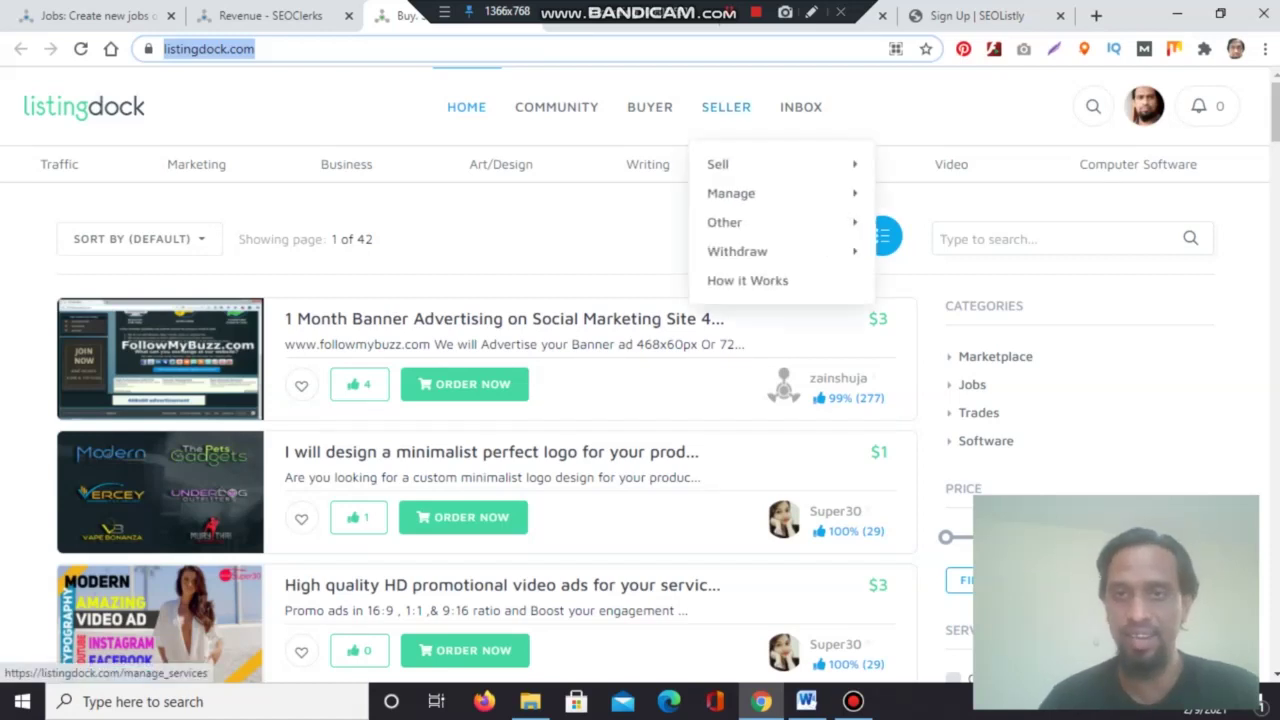
{"action": "mouse_move", "coordinate": [718, 164]}
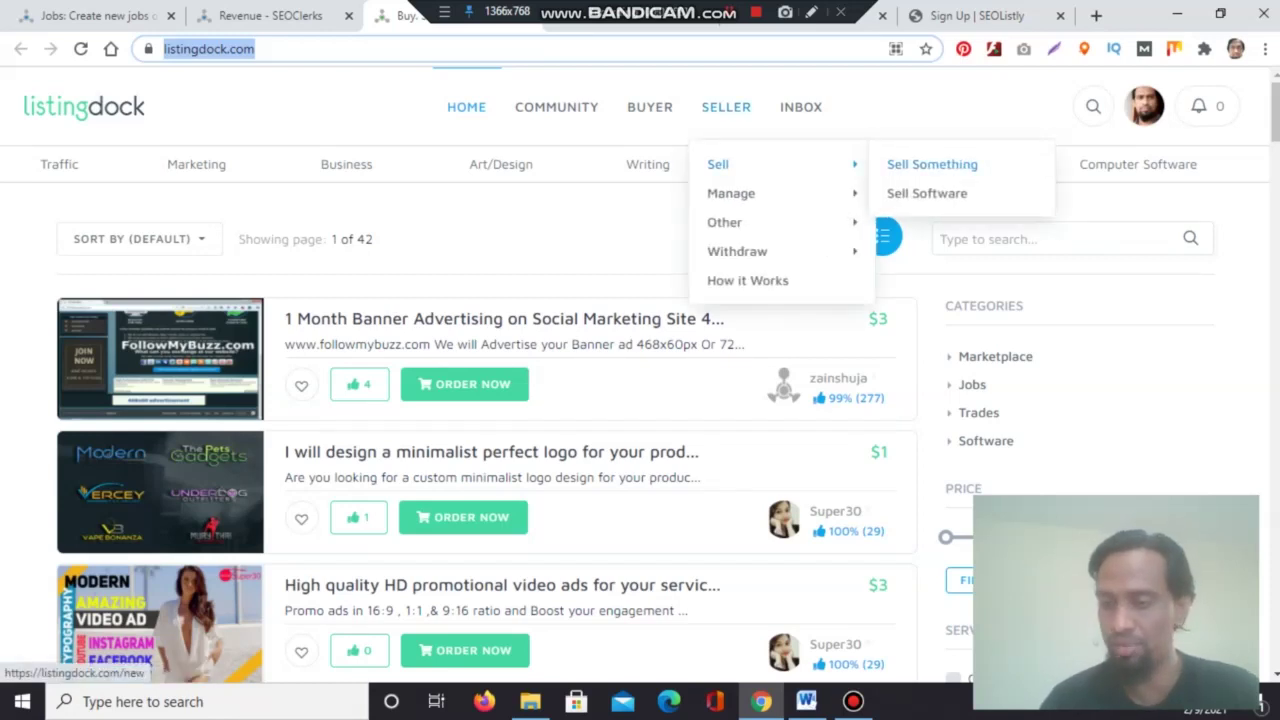
{"action": "mouse_move", "coordinate": [649, 106]}
{"action": "mouse_move", "coordinate": [661, 164]}
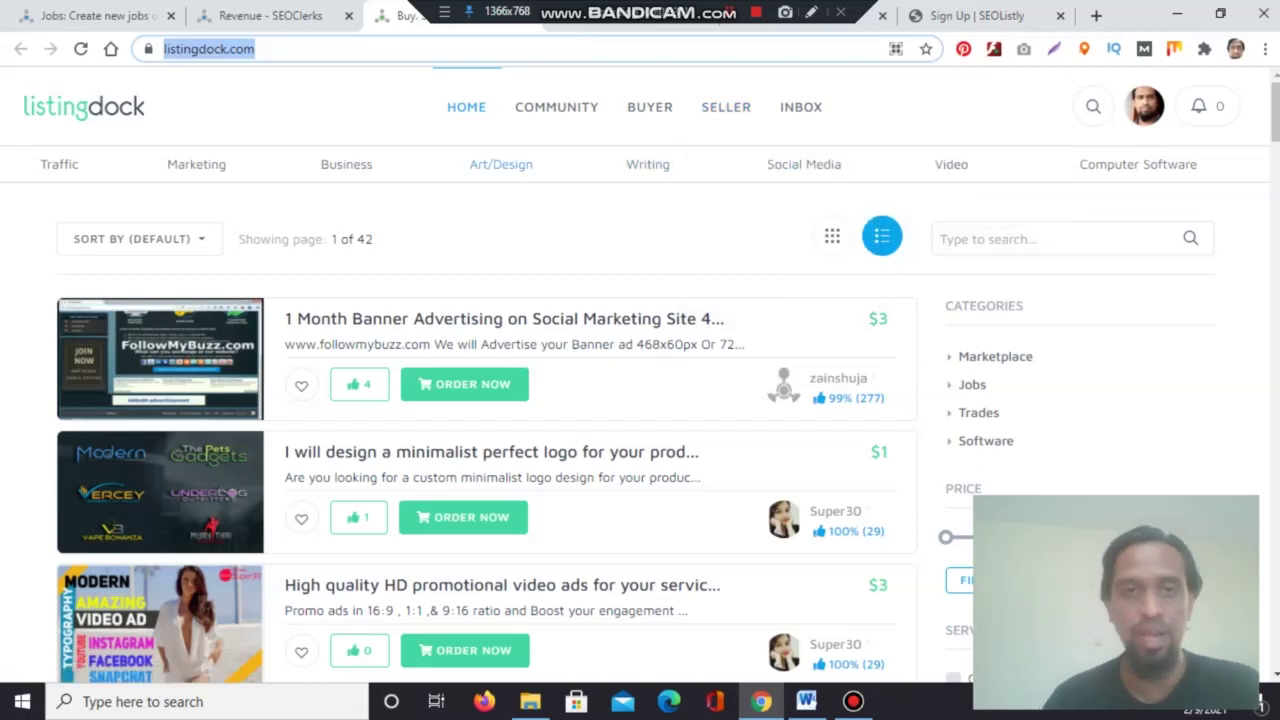
- Look through ListingDock's marketplace, software, jobs and trade categories, including Traffic
{"action": "mouse_move", "coordinate": [501, 164]}
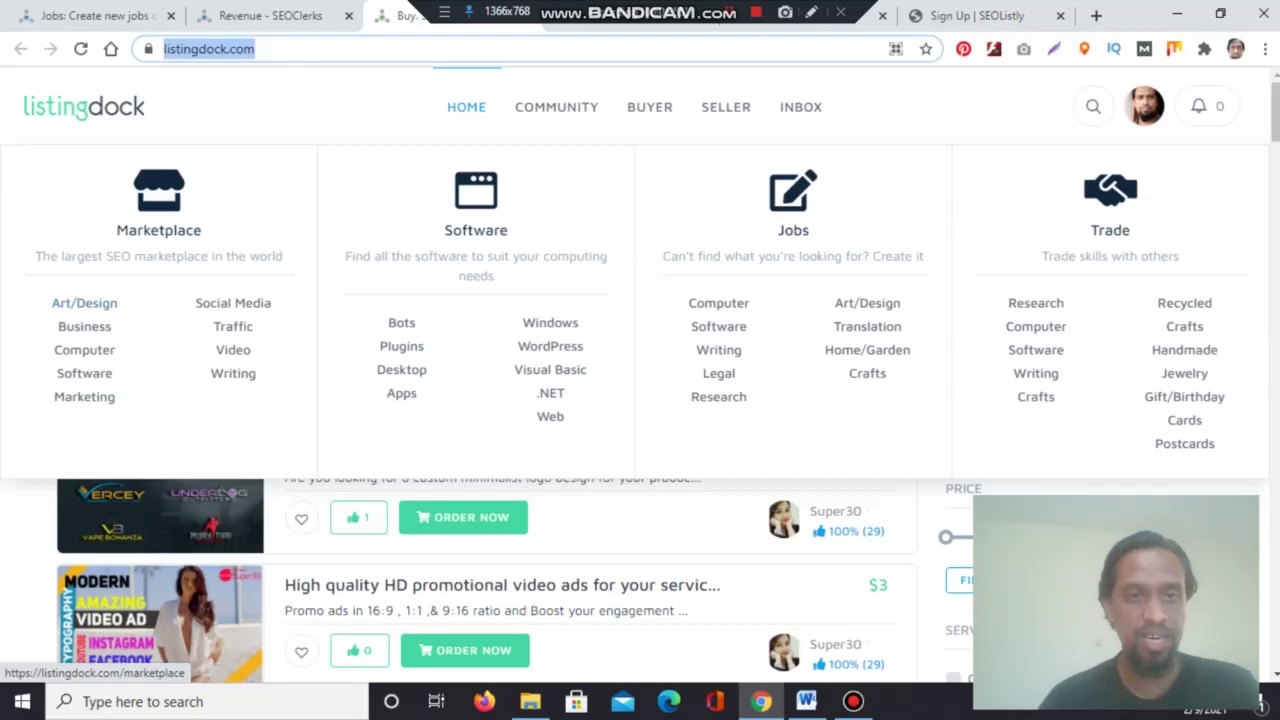
{"action": "mouse_move", "coordinate": [726, 106]}
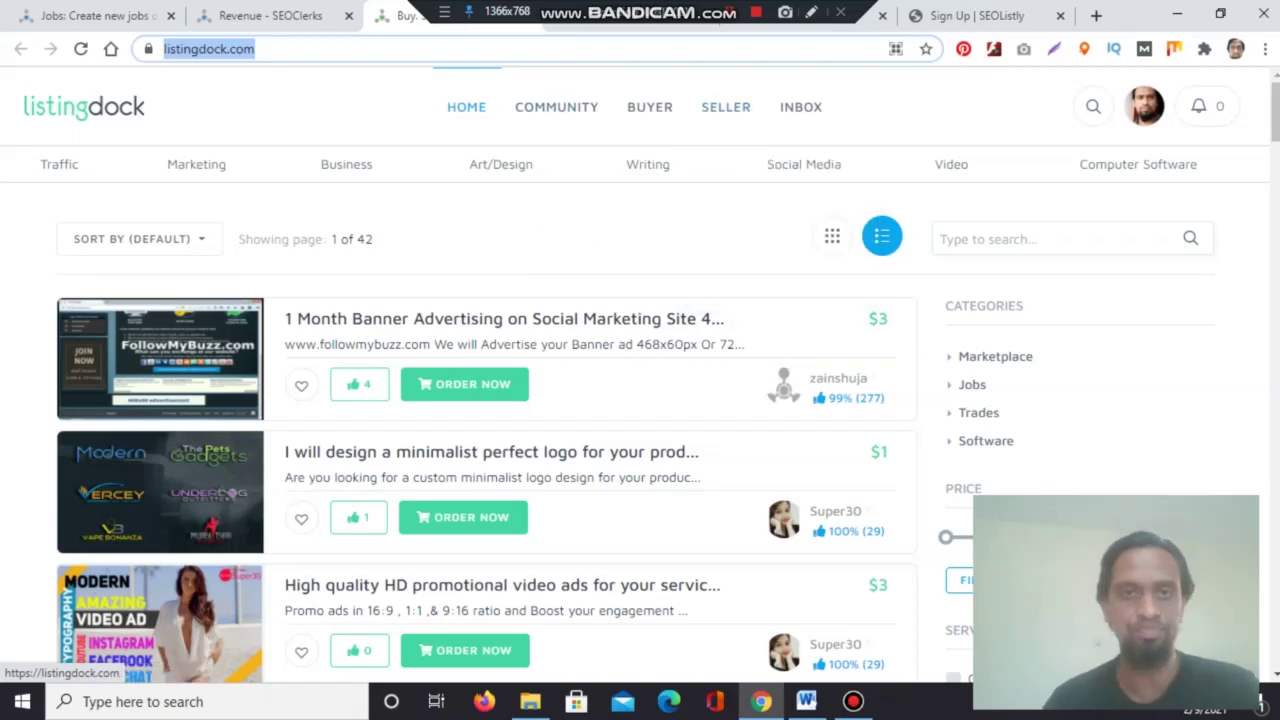
{"action": "mouse_move", "coordinate": [466, 107]}
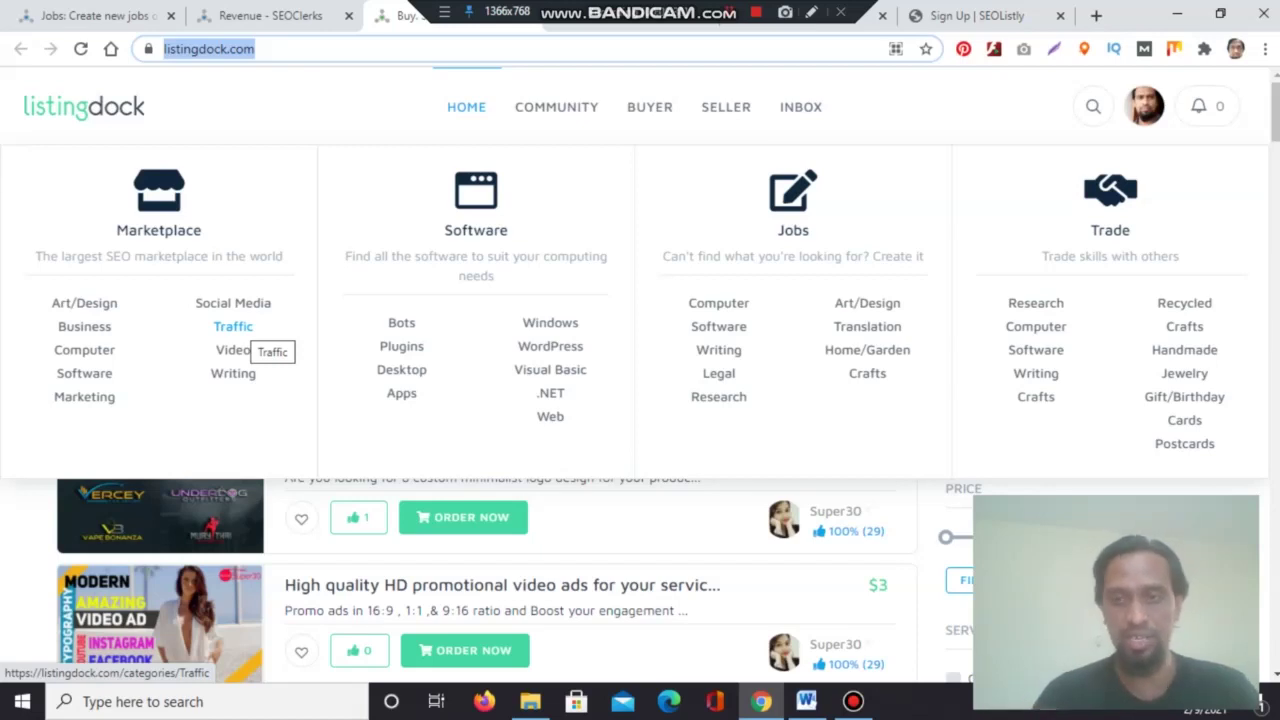
{"action": "left_click", "coordinate": [238, 327]}
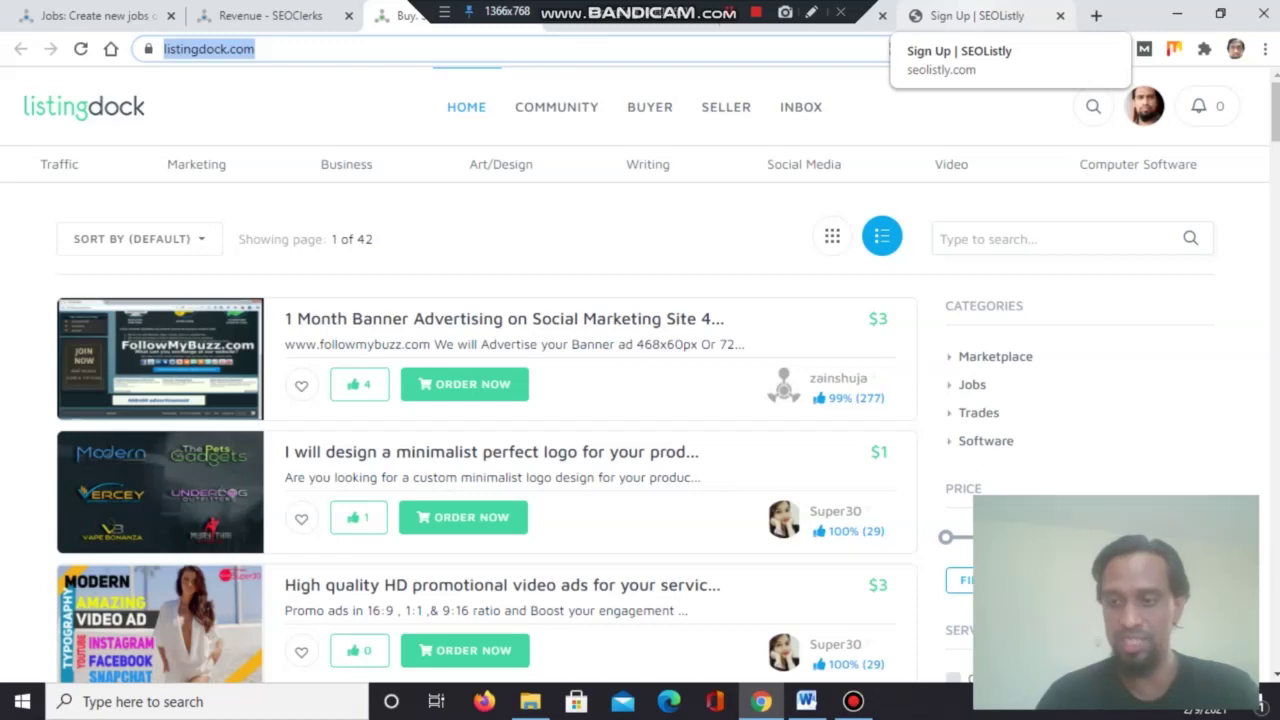
{"action": "mouse_move", "coordinate": [557, 107]}
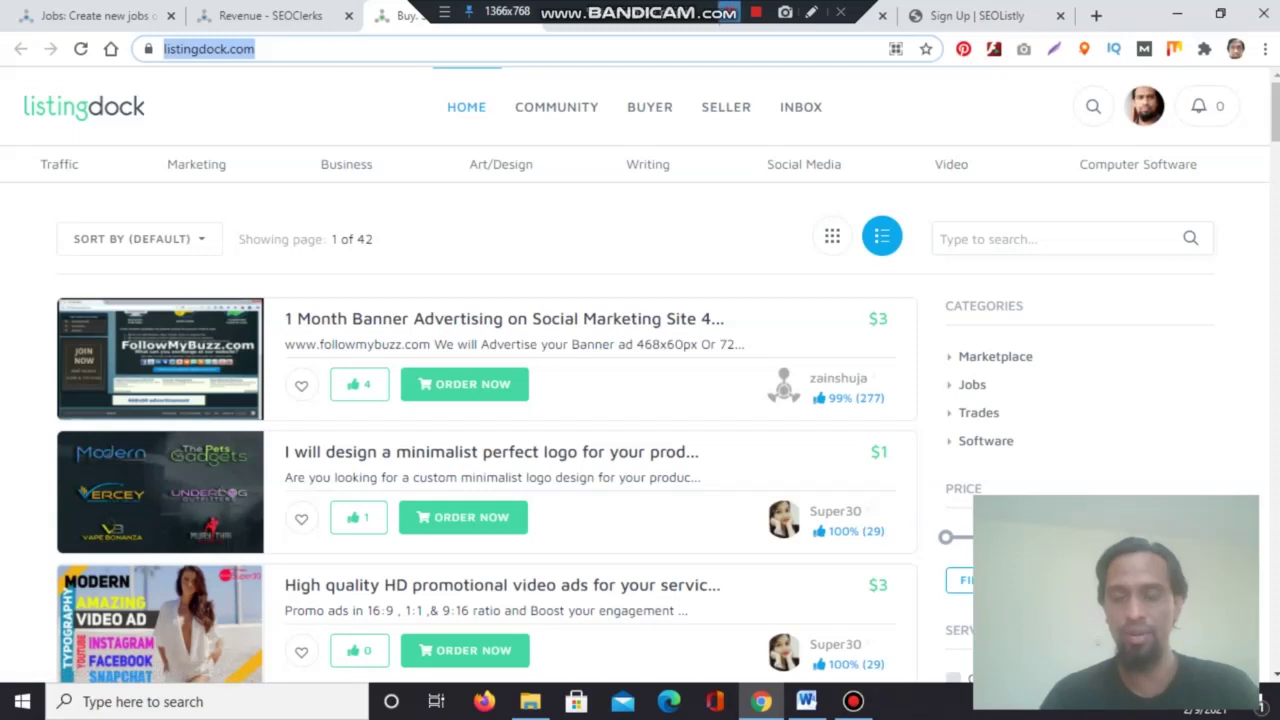
{"action": "left_click", "coordinate": [730, 12]}
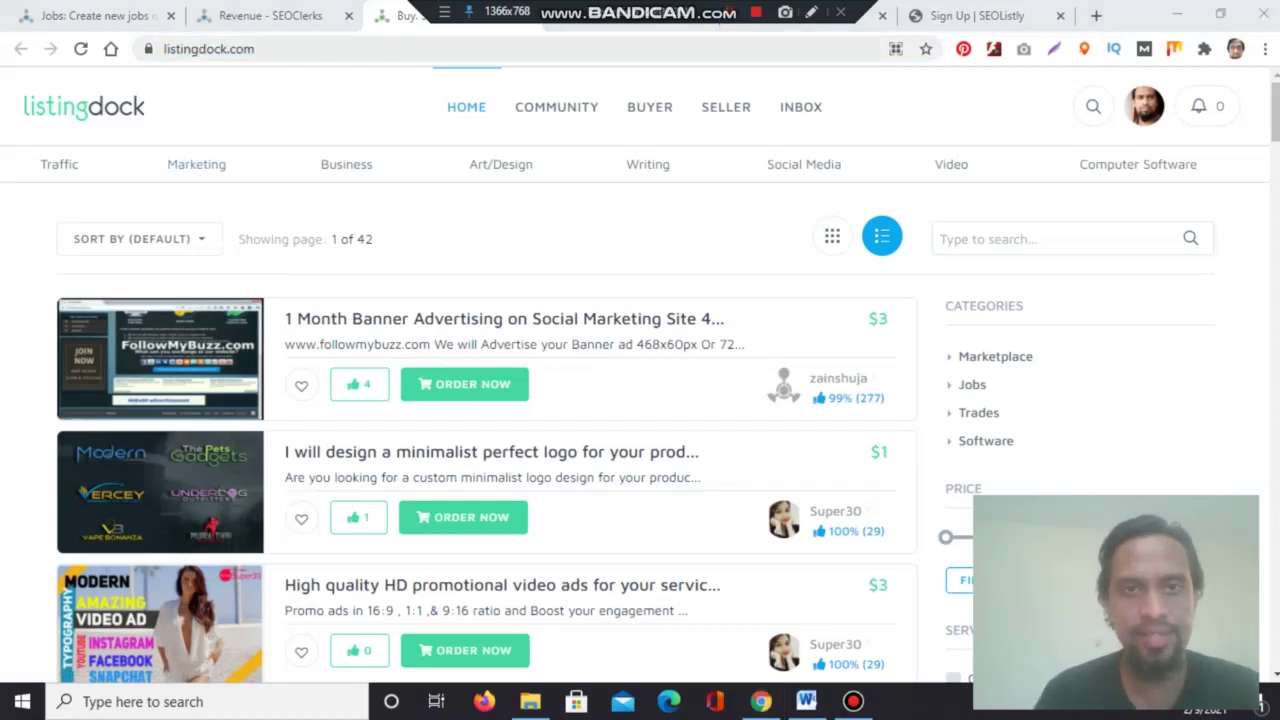
{"action": "mouse_move", "coordinate": [466, 107]}
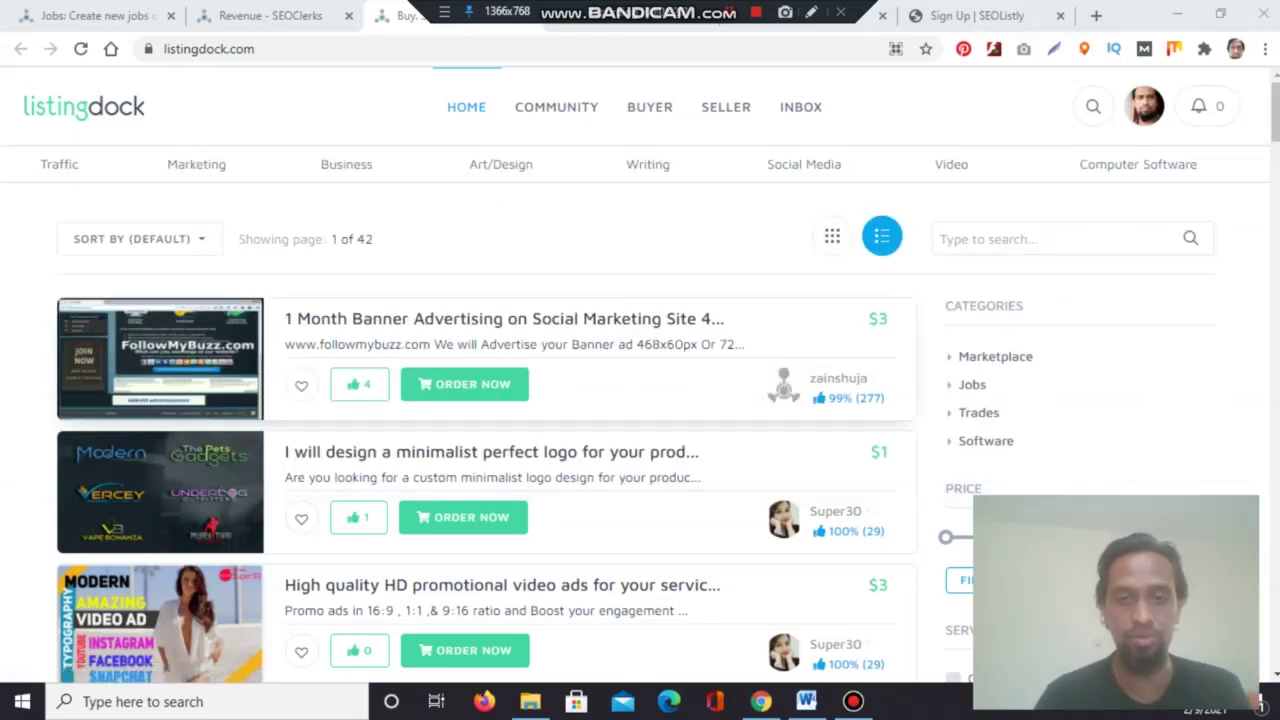
{"action": "mouse_move", "coordinate": [466, 106]}
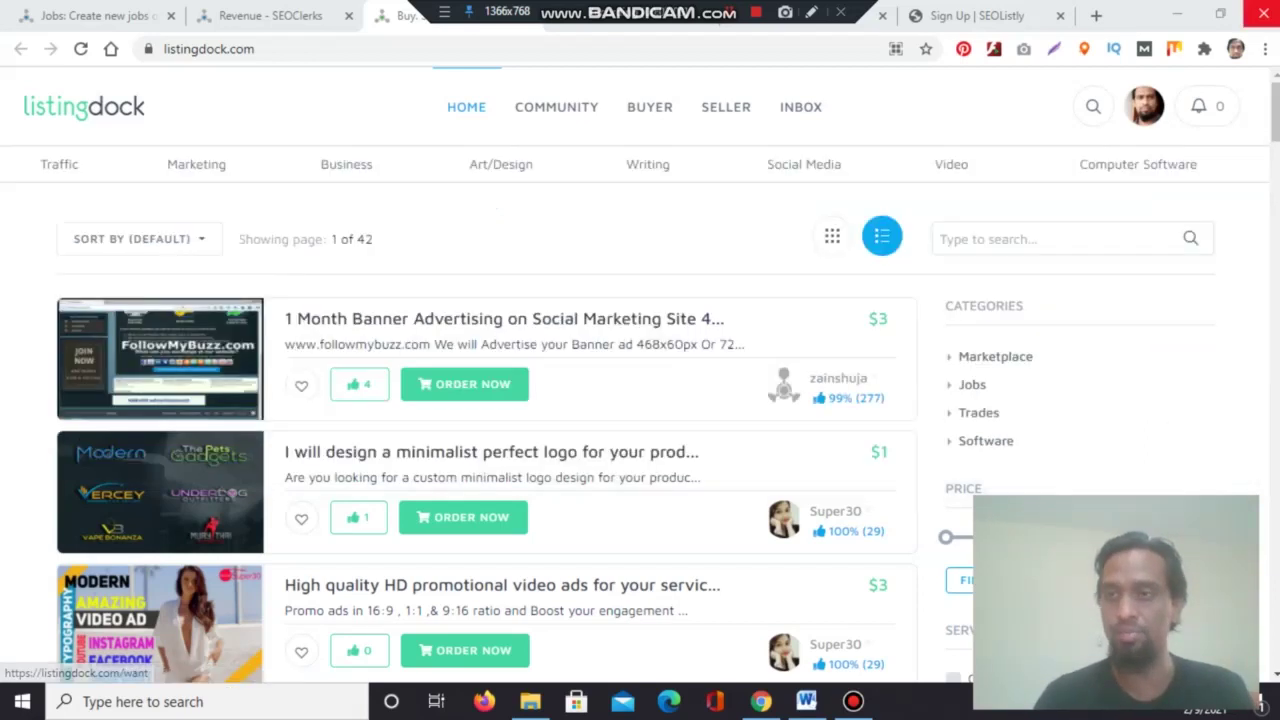
{"action": "mouse_move", "coordinate": [1145, 106]}
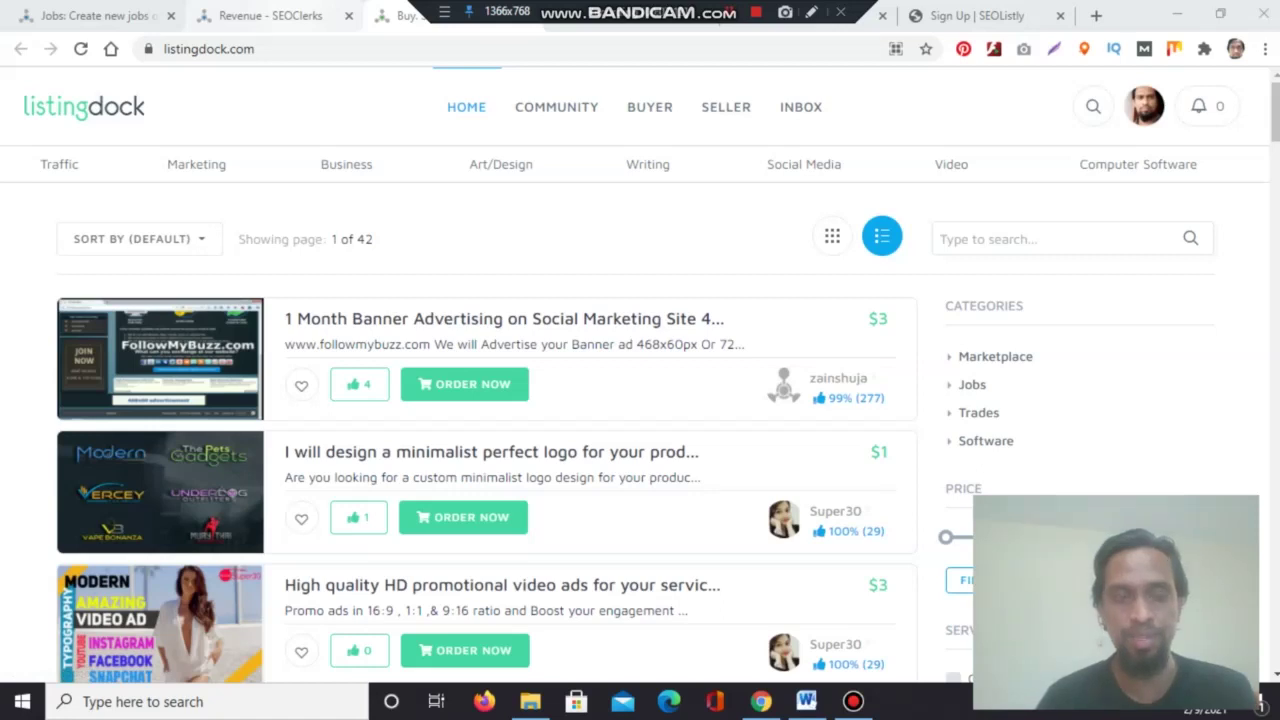
- Highlight the Already Withdrawn amount on the SEOClerks revenue page and open the account's profile
{"action": "left_click", "coordinate": [270, 16]}
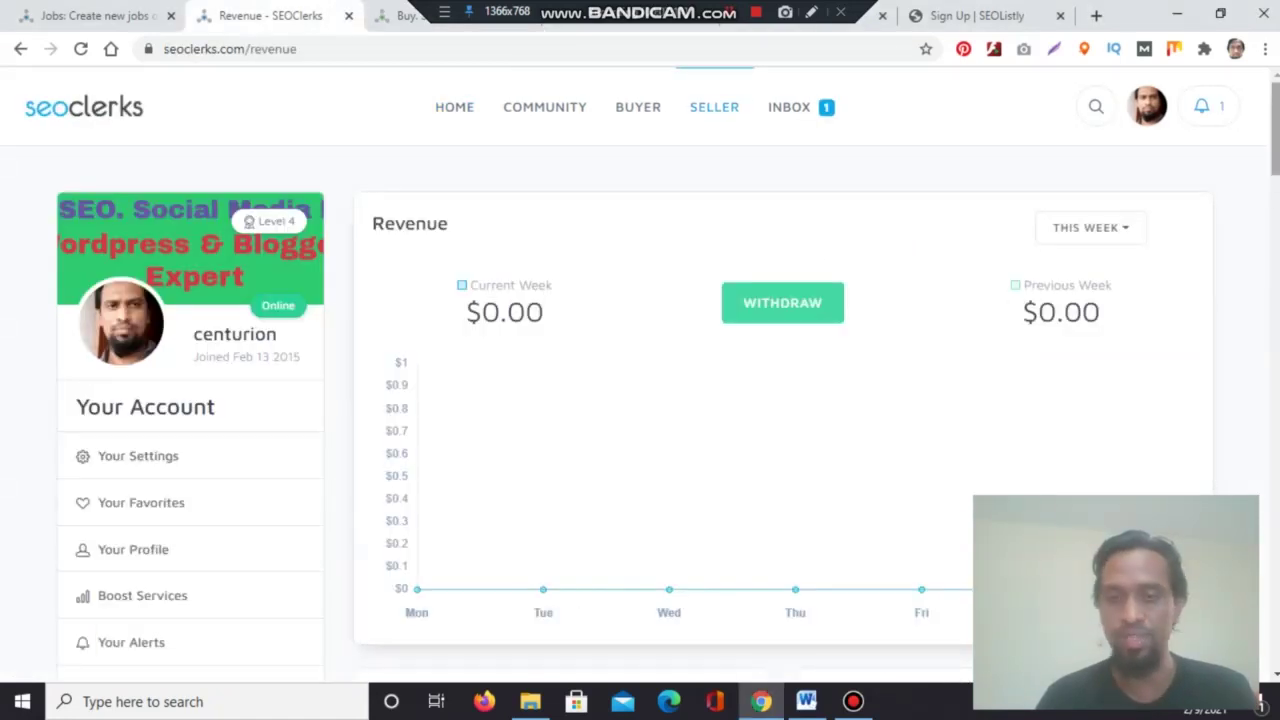
{"action": "scroll", "coordinate": [640, 400], "scroll_direction": "down", "scroll_amount": 4}
{"action": "scroll", "coordinate": [640, 400], "scroll_direction": "down", "scroll_amount": 1}
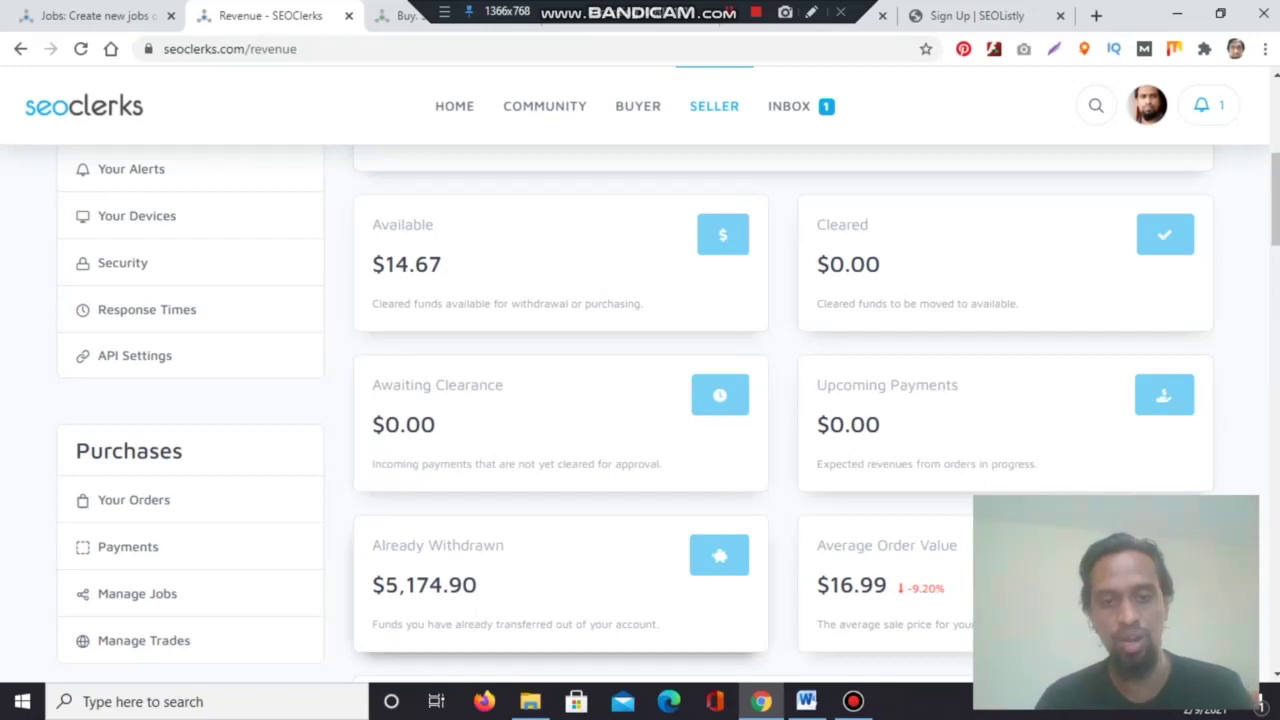
{"action": "left_click_drag", "start_coordinate": [372, 585], "coordinate": [478, 585]}
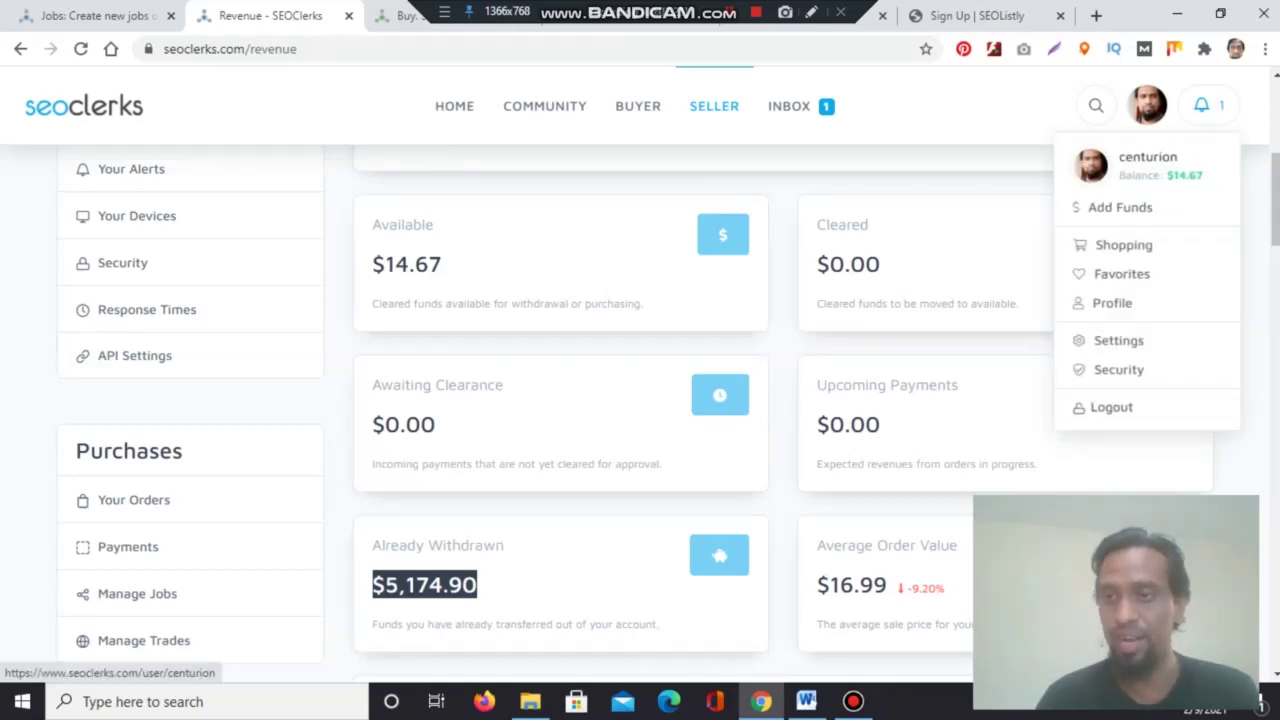
{"action": "left_click", "coordinate": [1112, 302]}
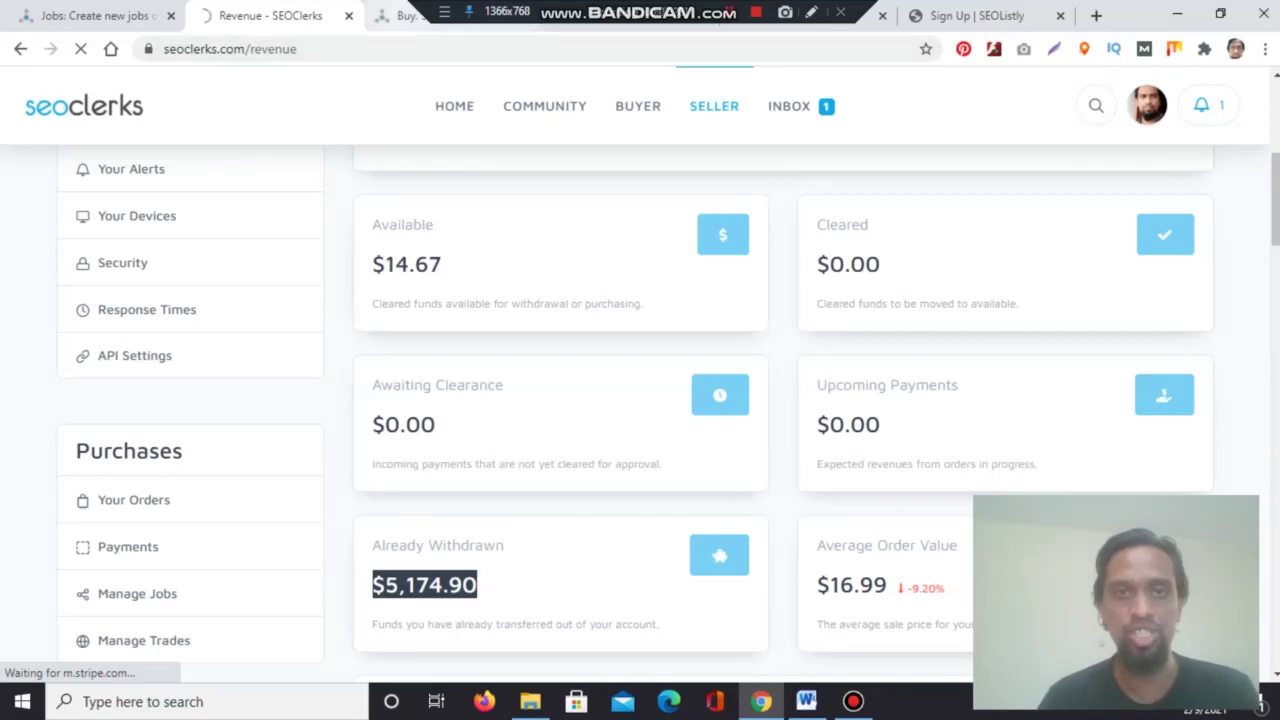
- Return to ListingDock and look over its trade categories, including Recycled Crafts
{"action": "left_click", "coordinate": [405, 15]}
{"action": "mouse_move", "coordinate": [501, 164]}
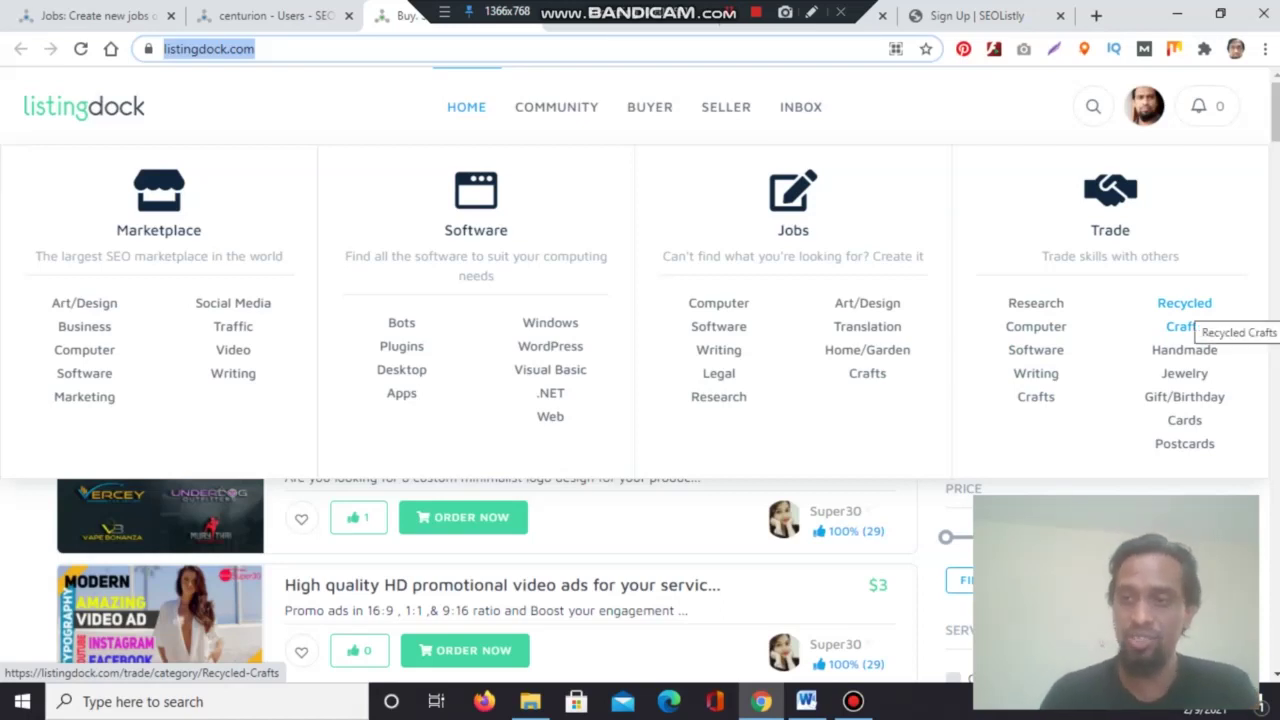
{"action": "left_click", "coordinate": [1192, 322]}
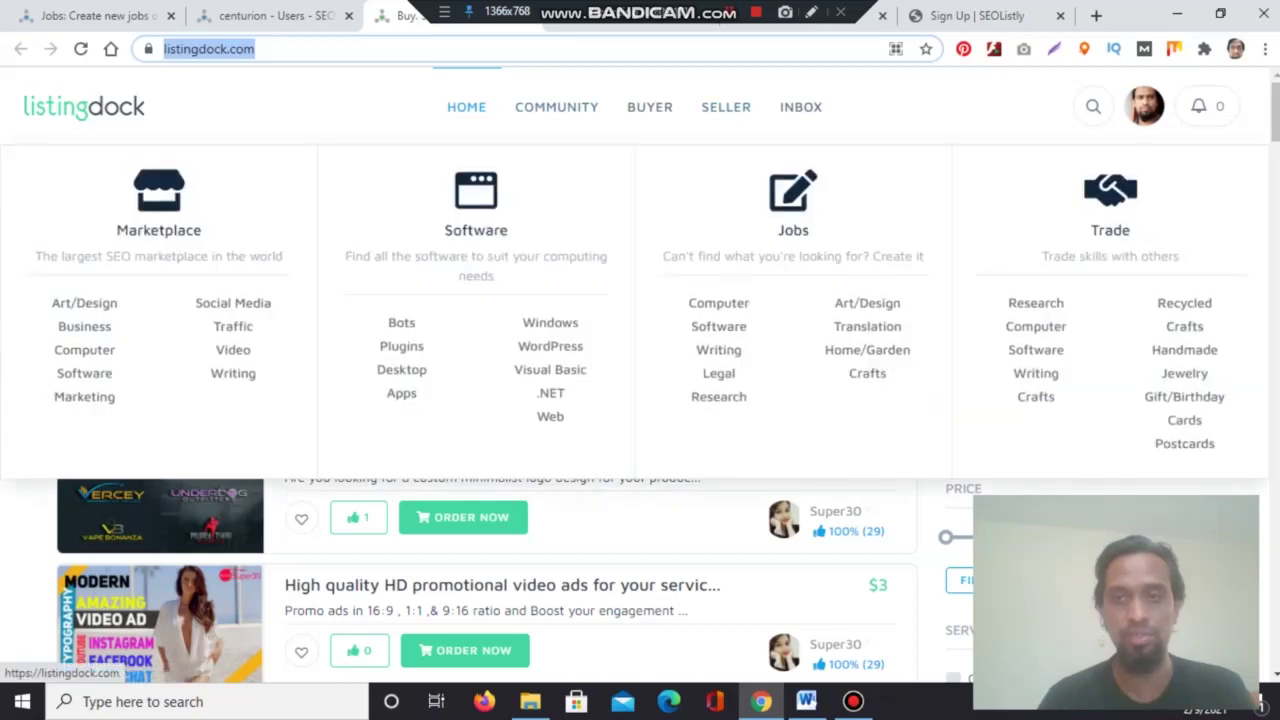
- Open the Home/Garden category of ListingDock jobs and review the posted job requests
{"action": "mouse_move", "coordinate": [466, 107]}
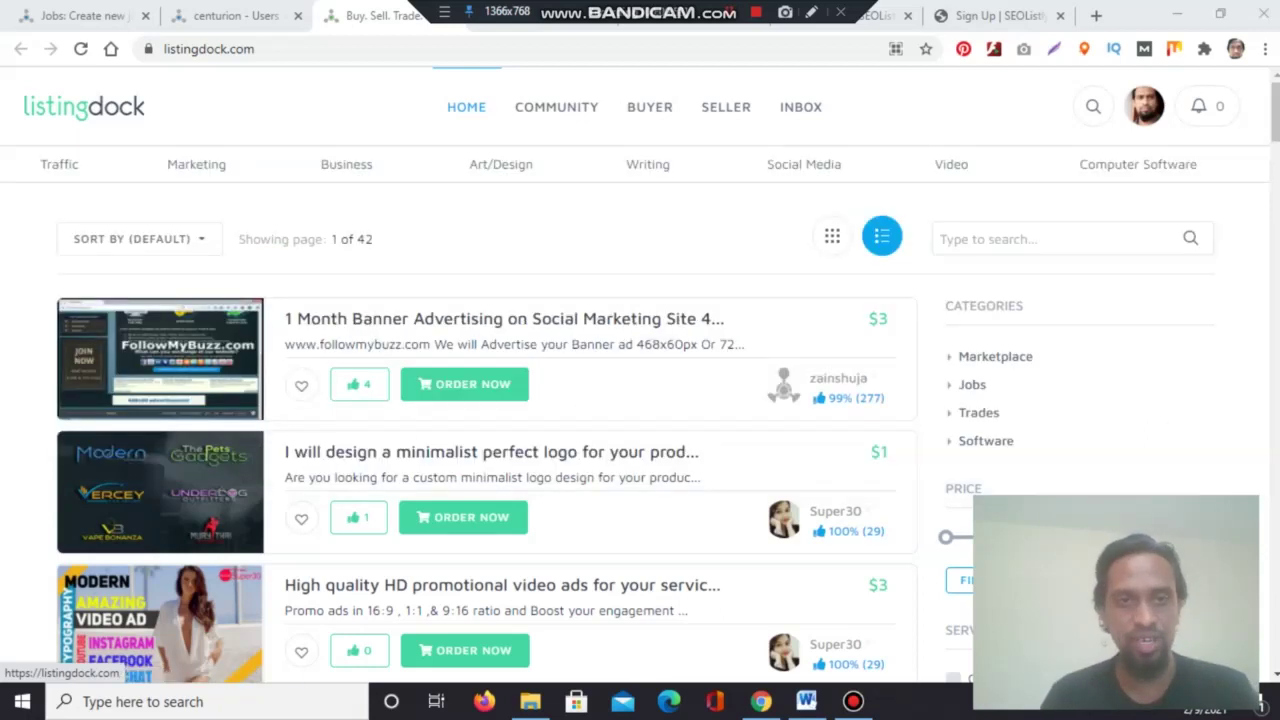
{"action": "mouse_move", "coordinate": [466, 107]}
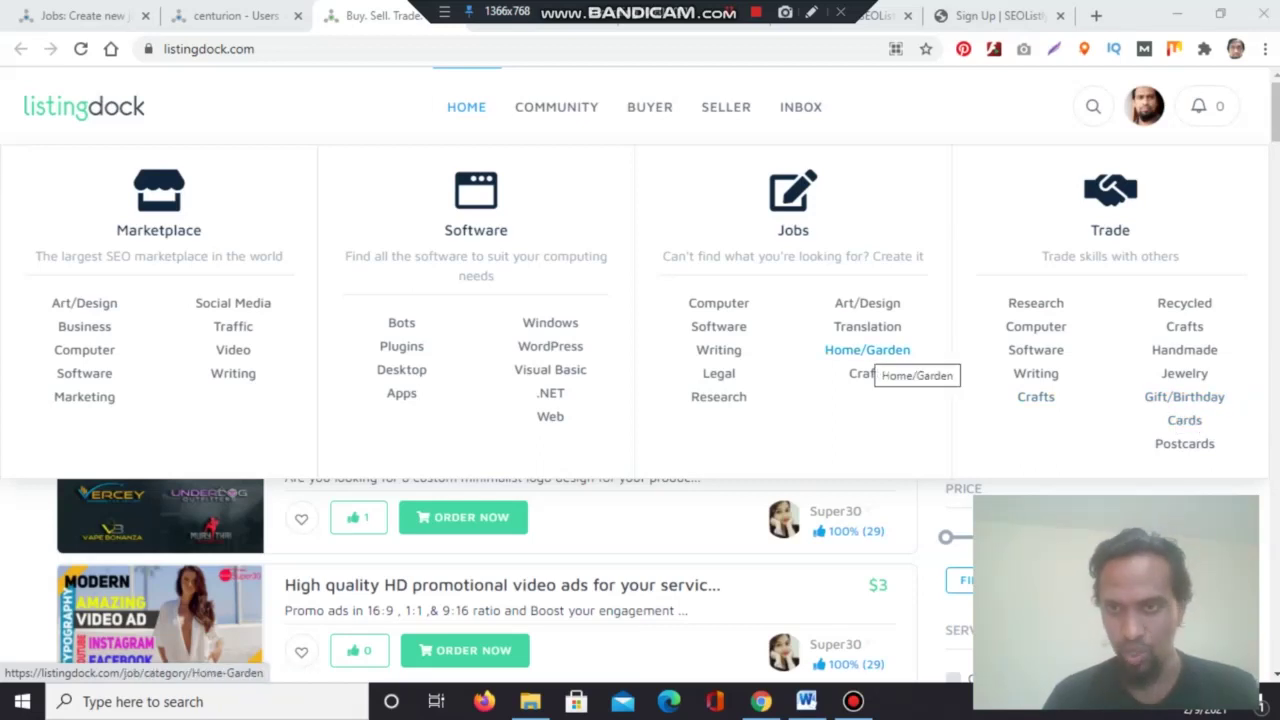
{"action": "left_click", "coordinate": [867, 352]}
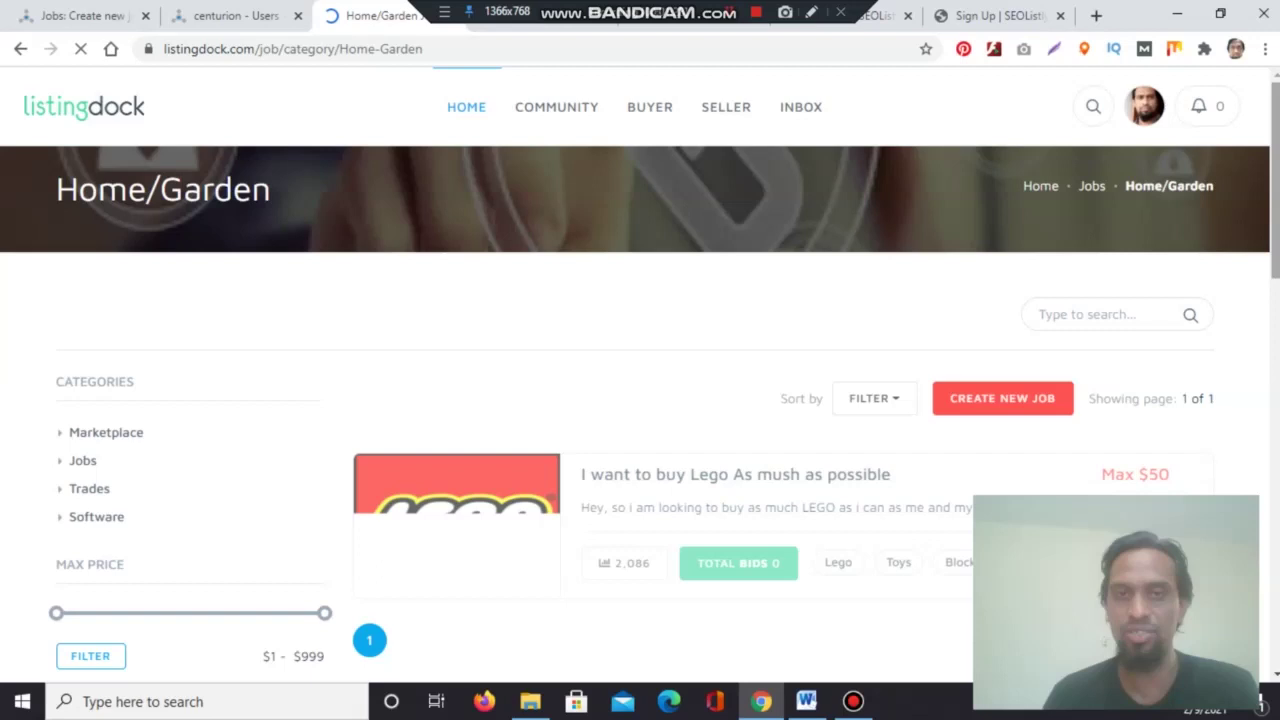
{"action": "scroll", "coordinate": [640, 400], "scroll_direction": "down", "scroll_amount": 2}
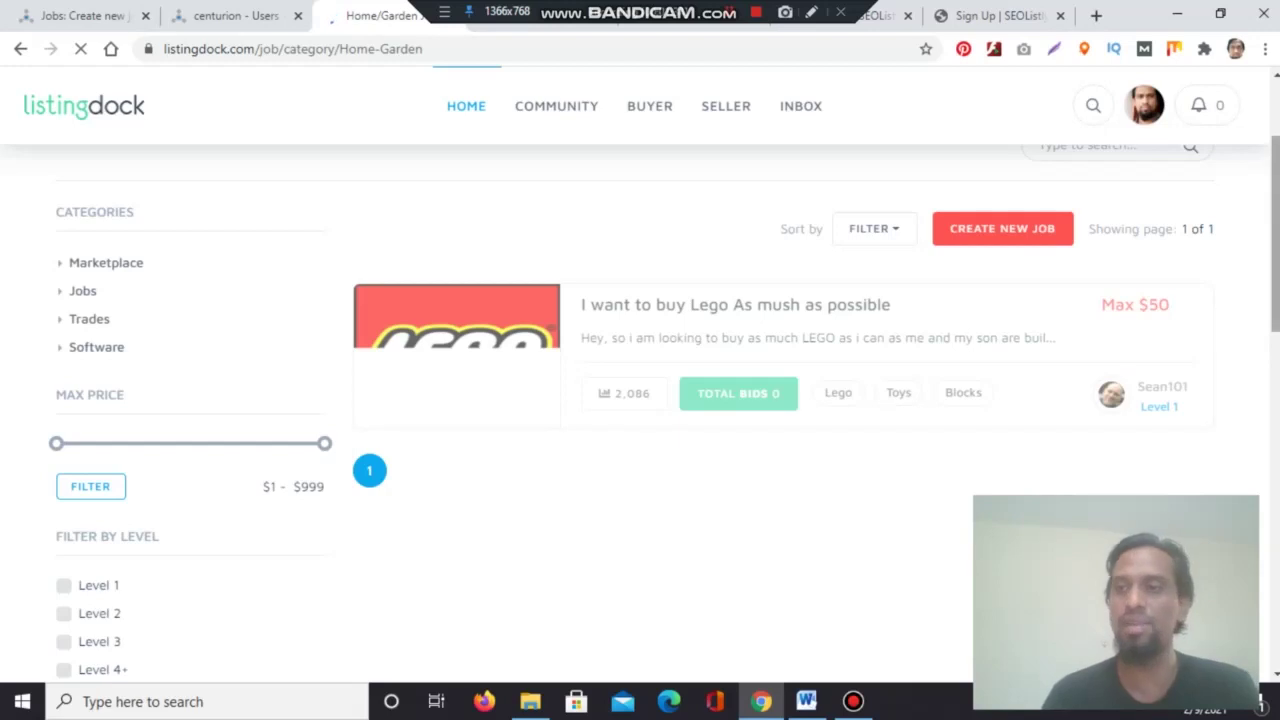
- Open ListingDock's new service form and review the Overview section's image, title, category and tags fields
{"action": "scroll", "coordinate": [640, 400], "scroll_direction": "up", "scroll_amount": 2}
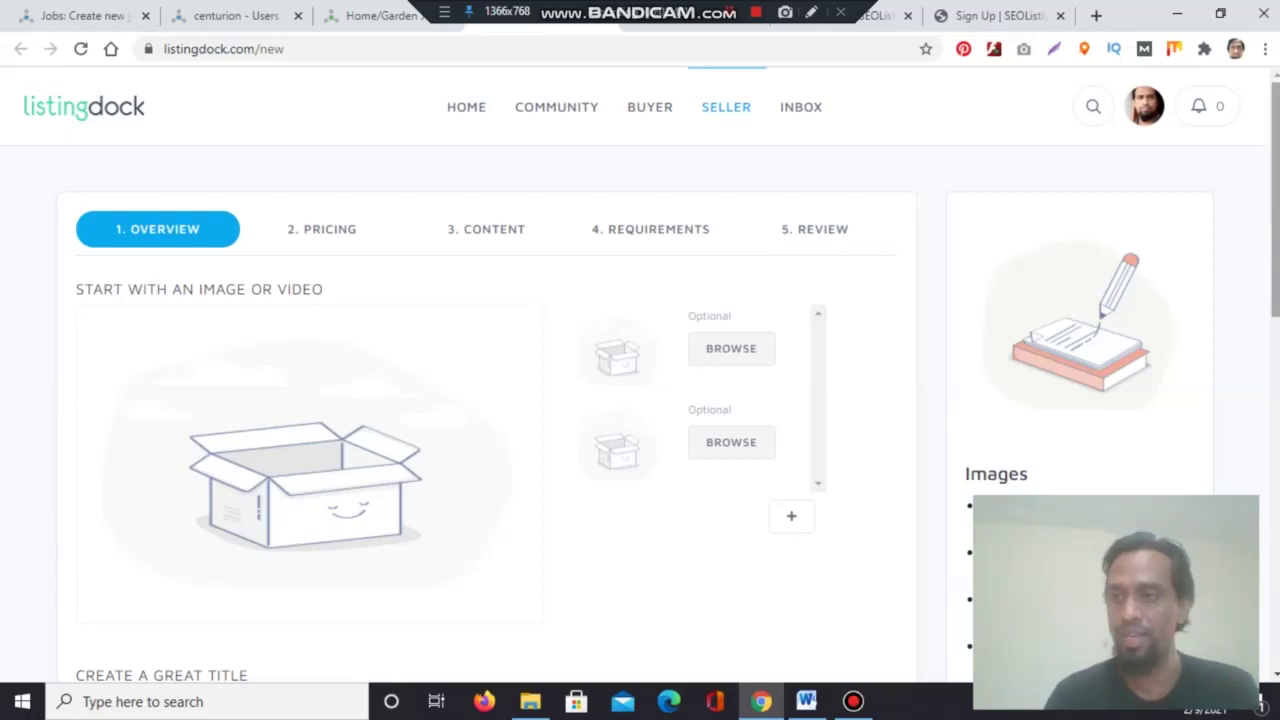
{"action": "scroll", "coordinate": [640, 400], "scroll_direction": "down", "scroll_amount": 2}
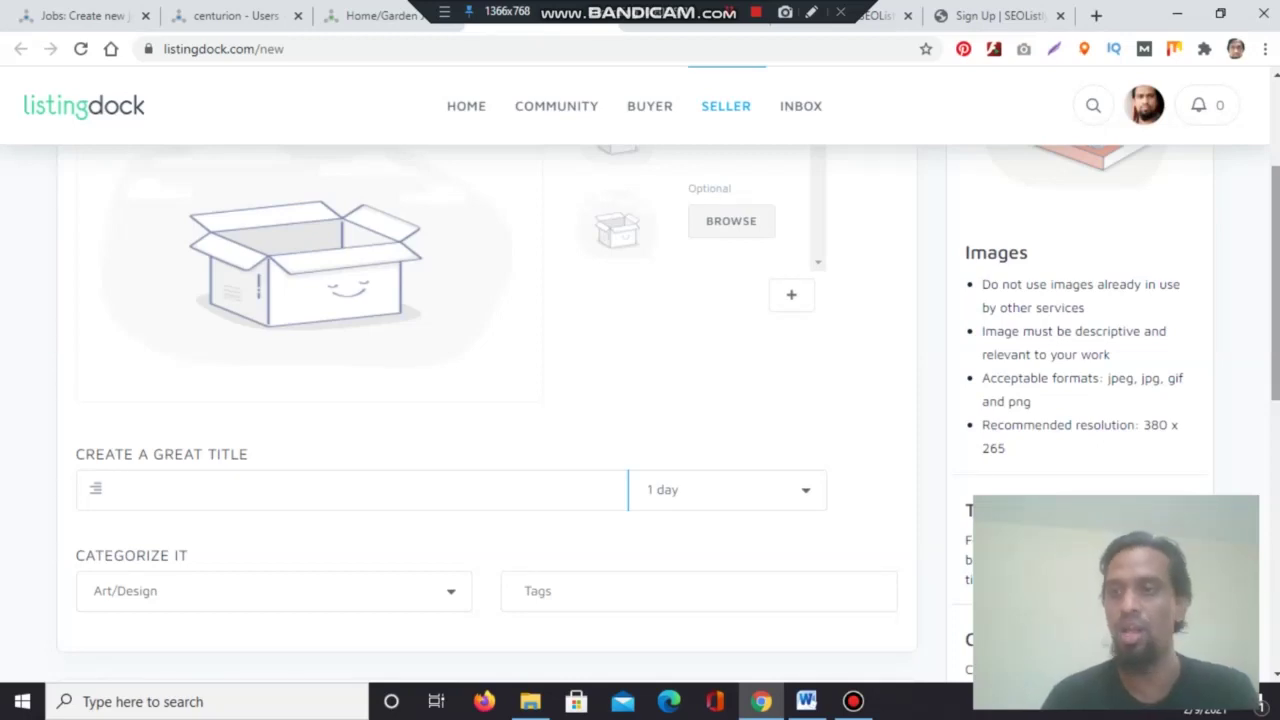
- Open the category list of the new service form and review the categories from Audio to Gift/Birthday Cards
{"action": "scroll", "coordinate": [669, 414], "scroll_direction": "down", "scroll_amount": 1}
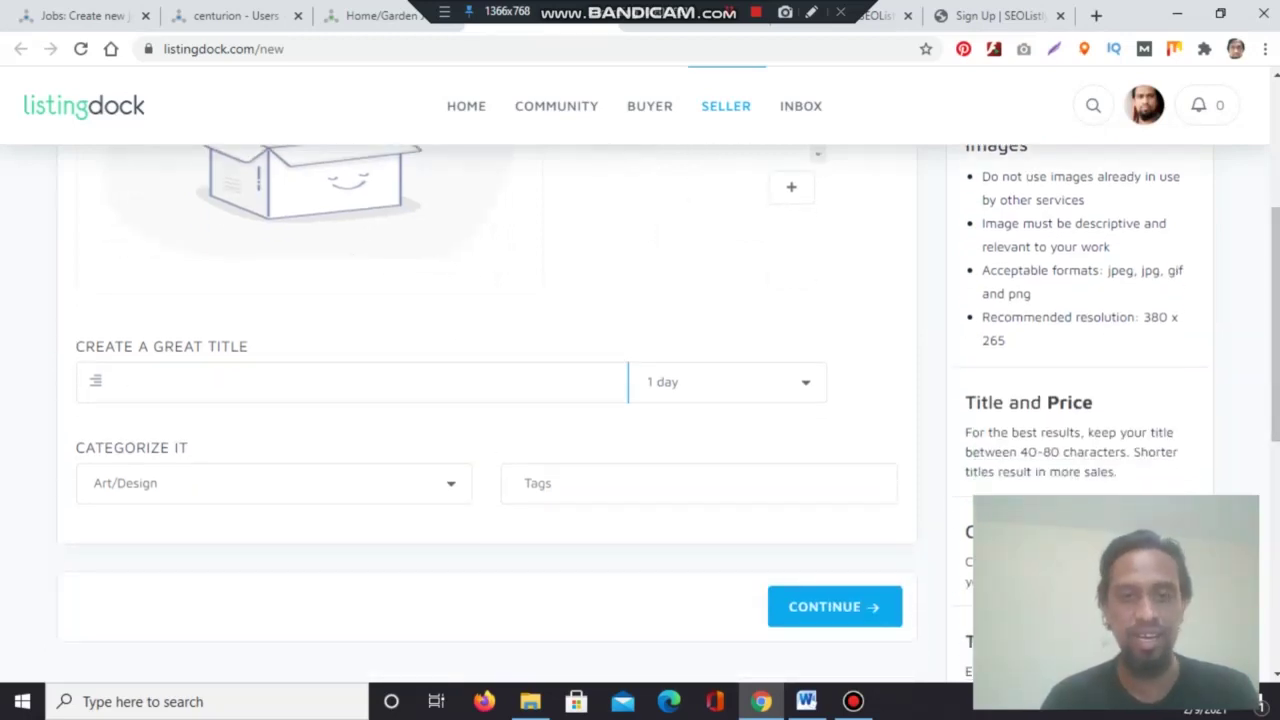
{"action": "left_click", "coordinate": [273, 483]}
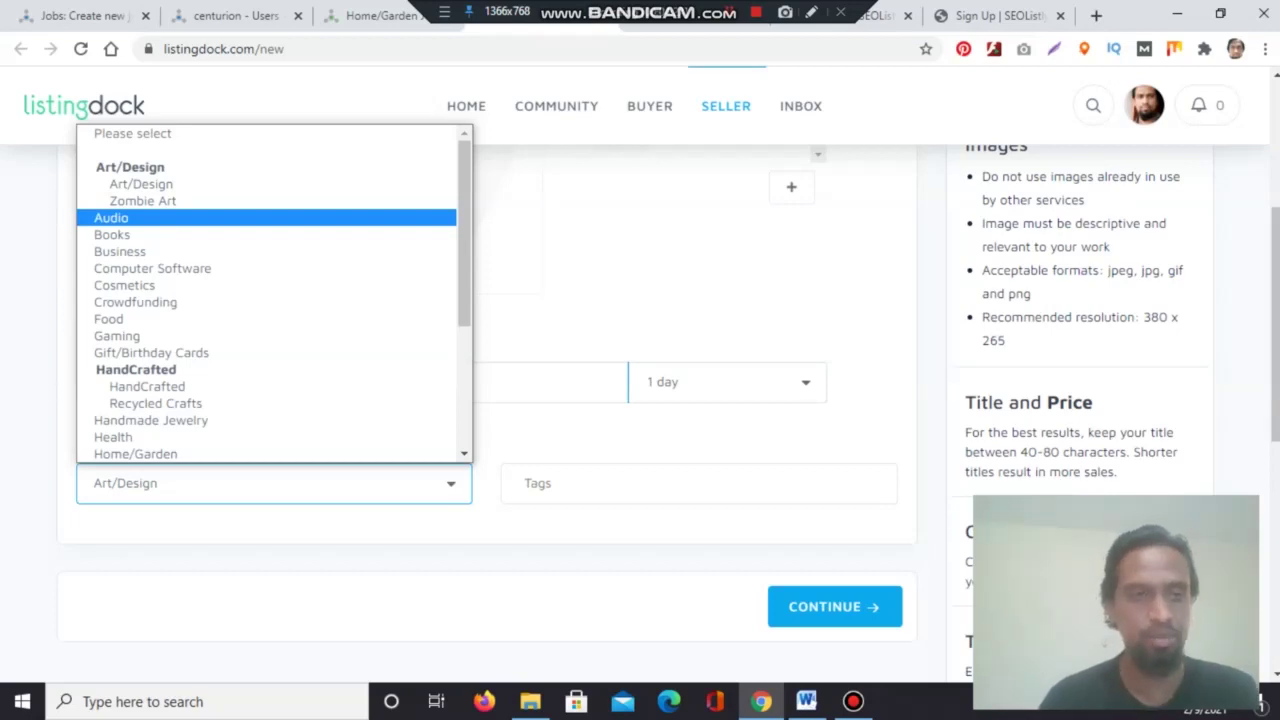
{"action": "key", "text": "Down"}
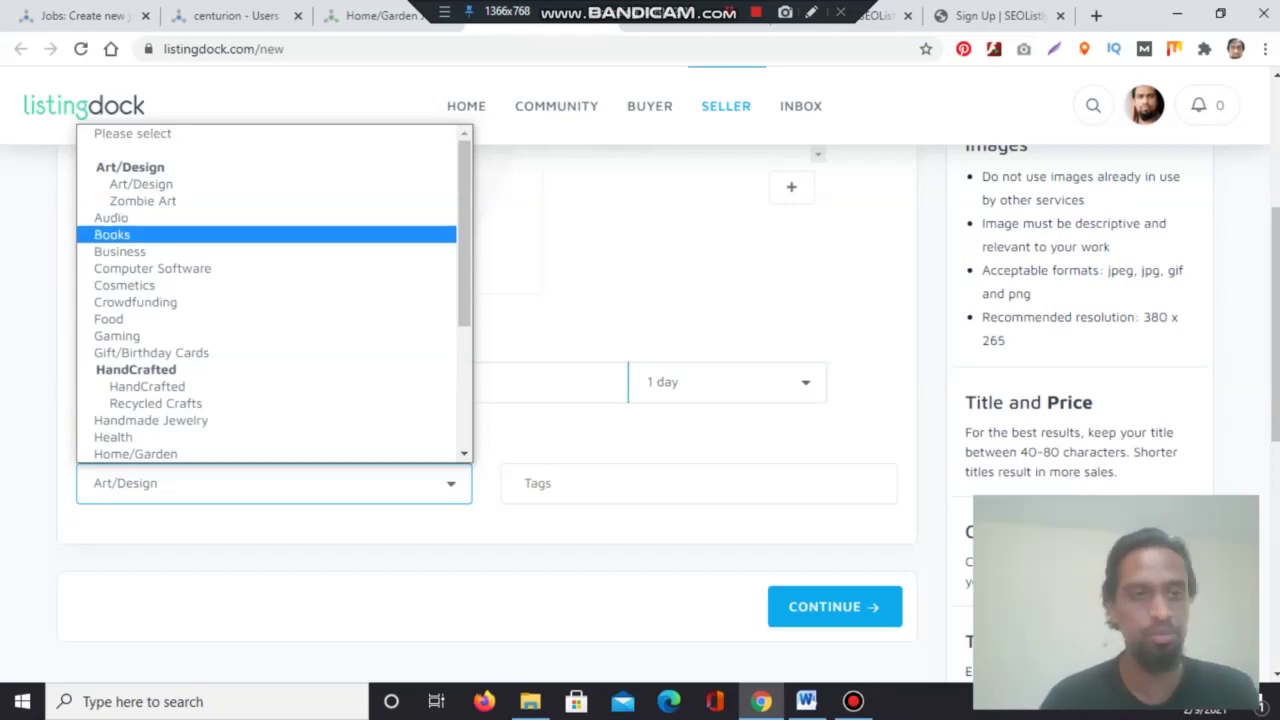
{"action": "key", "text": "Down"}
{"action": "key", "text": "Down"}
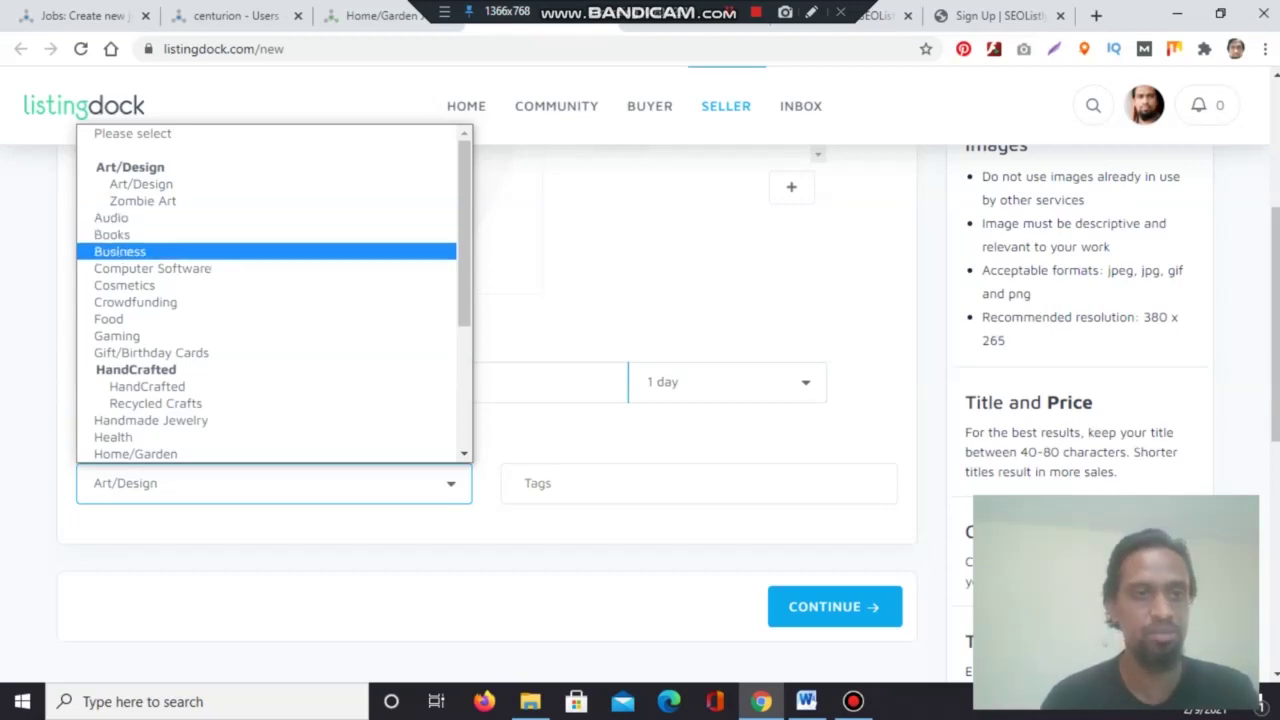
{"action": "key", "text": "Up"}
{"action": "key", "text": "Down"}
{"action": "key", "text": "Down"}
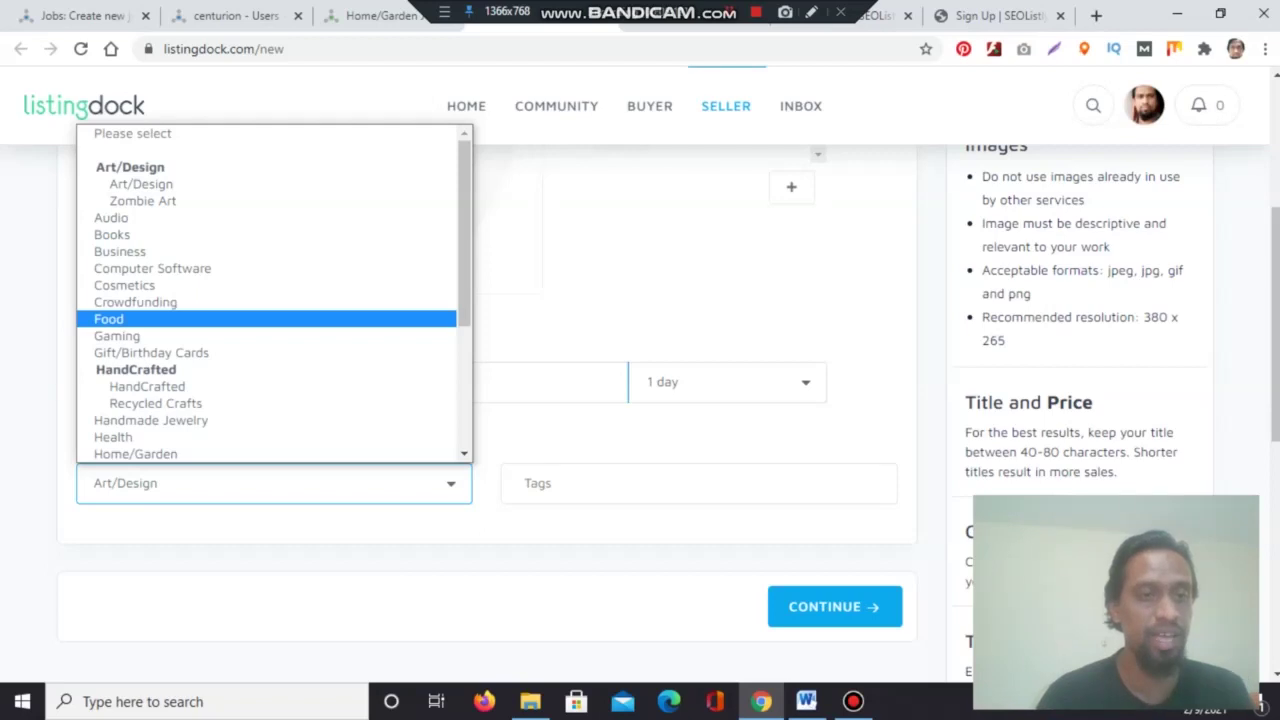
{"action": "key", "text": "Down"}
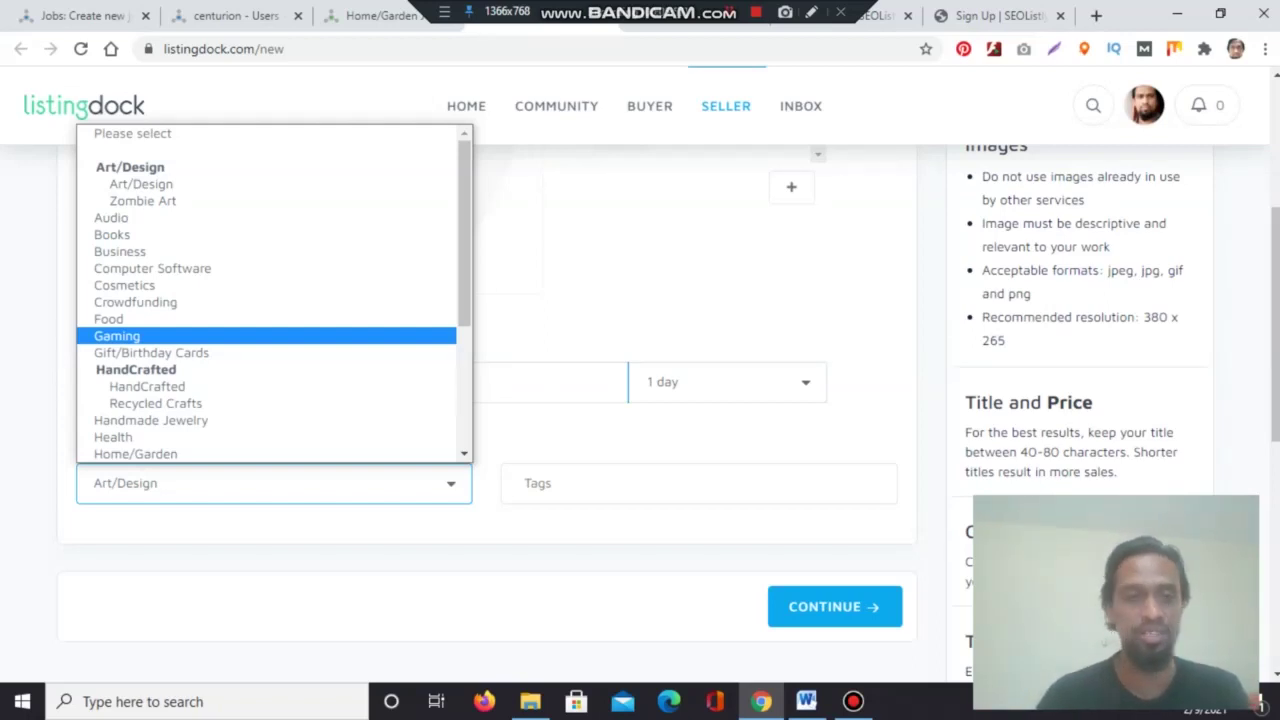
{"action": "key", "text": "Down"}
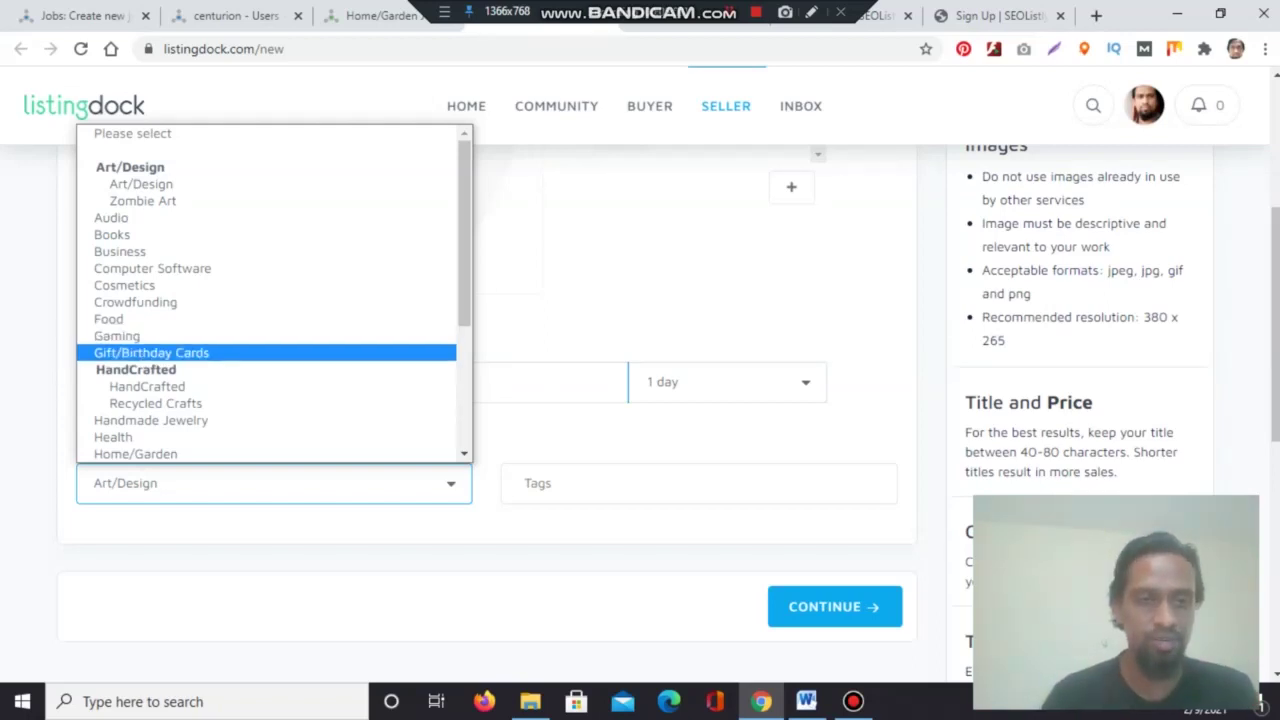
- Go through the HandCrafted, Recycled Crafts, Handmade Jewelry, Health and Home/Garden categories in the service category list
{"action": "key", "text": "Down"}
{"action": "key", "text": "Down"}
{"action": "key", "text": "Up"}
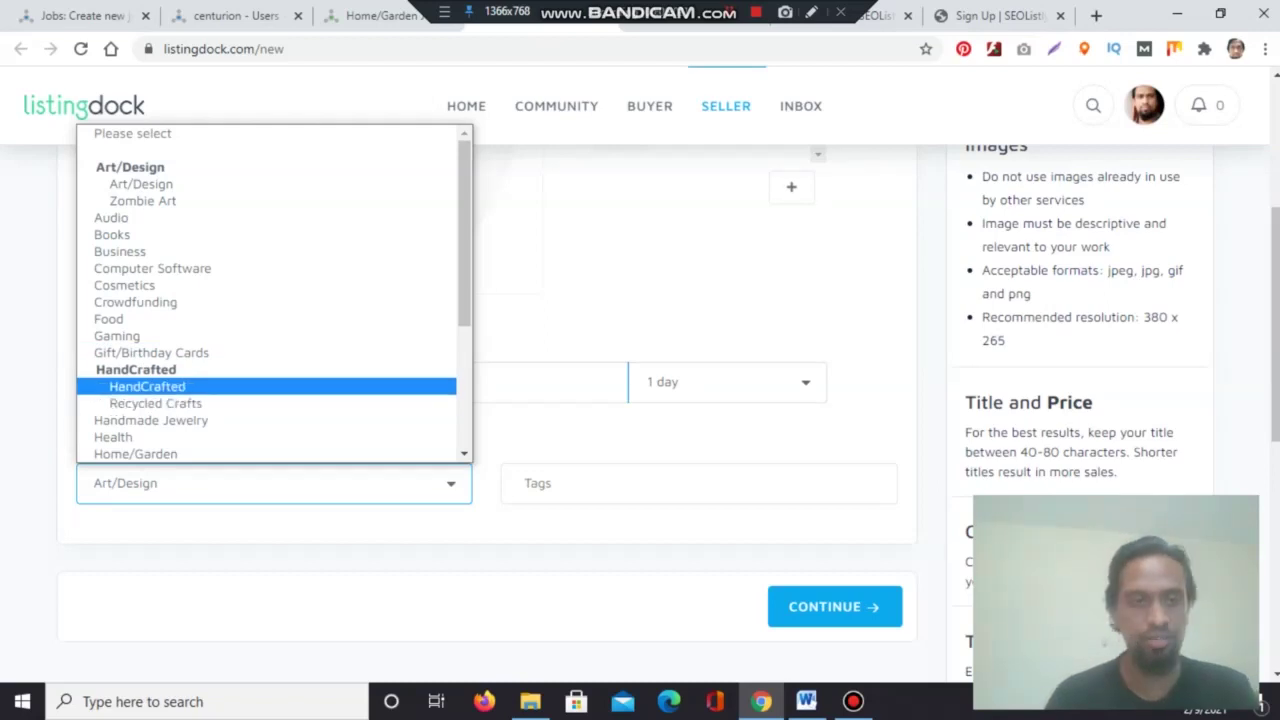
{"action": "key", "text": "Down"}
{"action": "key", "text": "Down"}
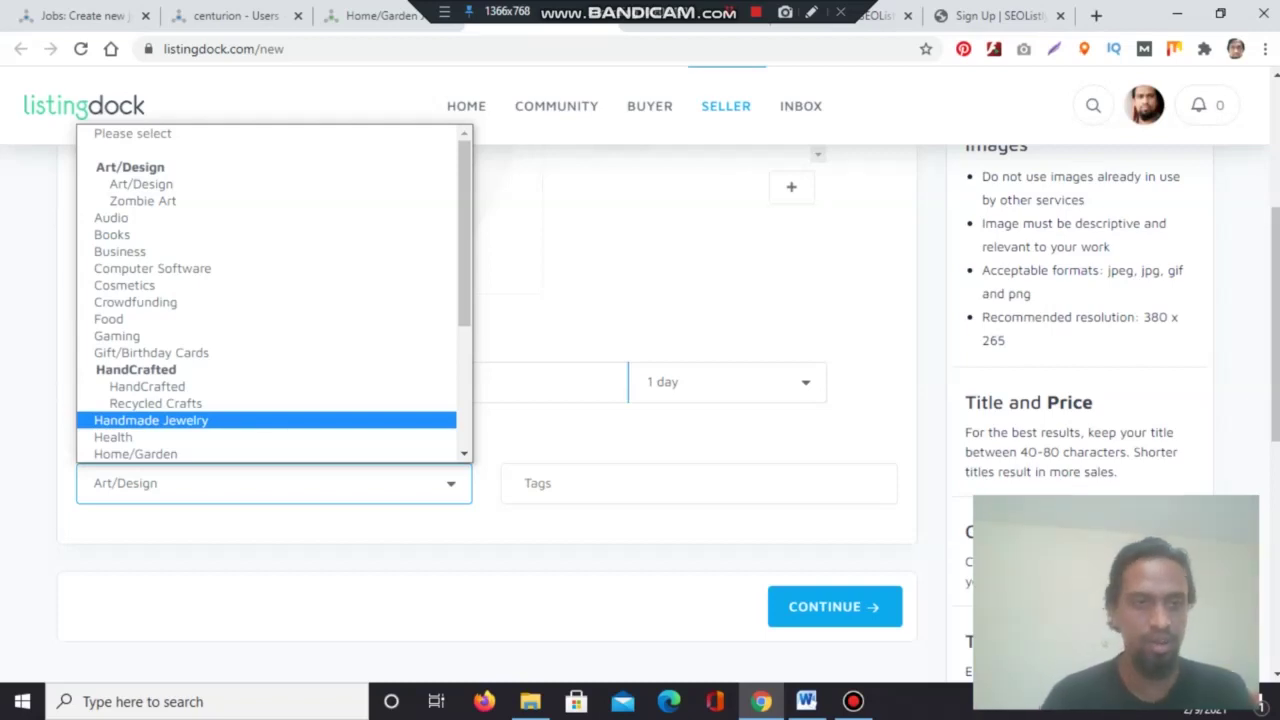
{"action": "key", "text": "Down"}
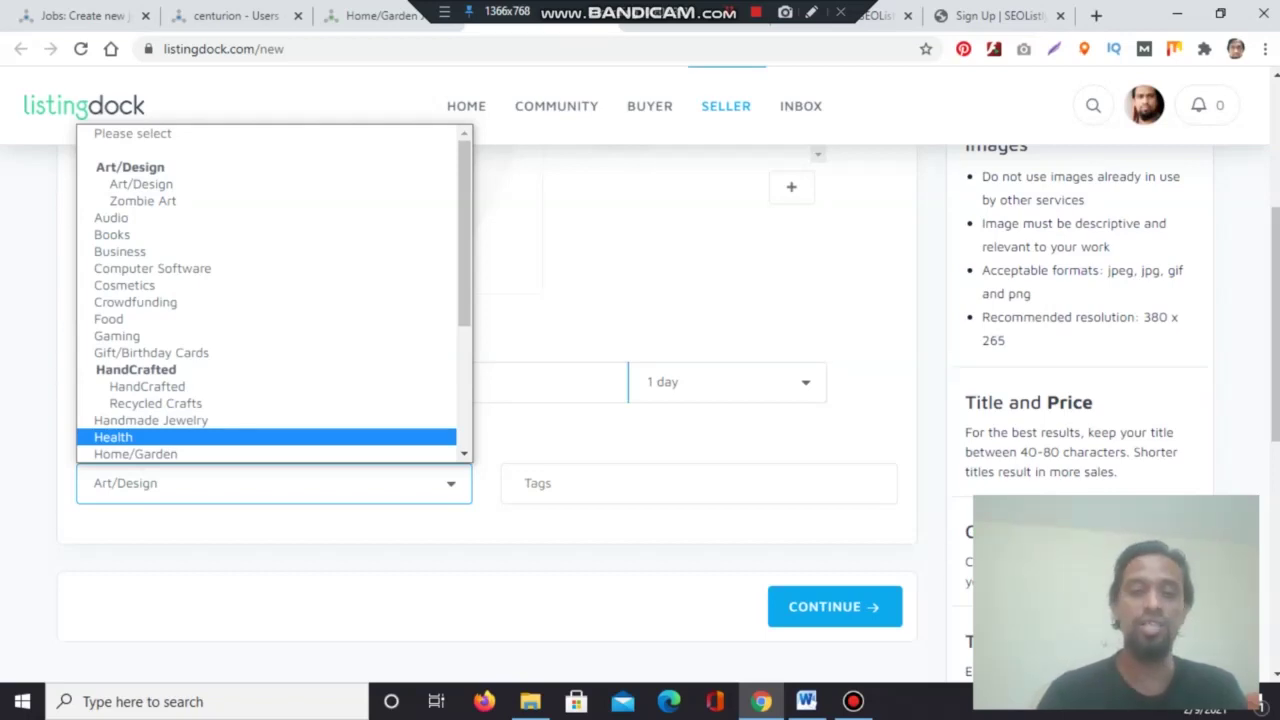
{"action": "key", "text": "Down"}
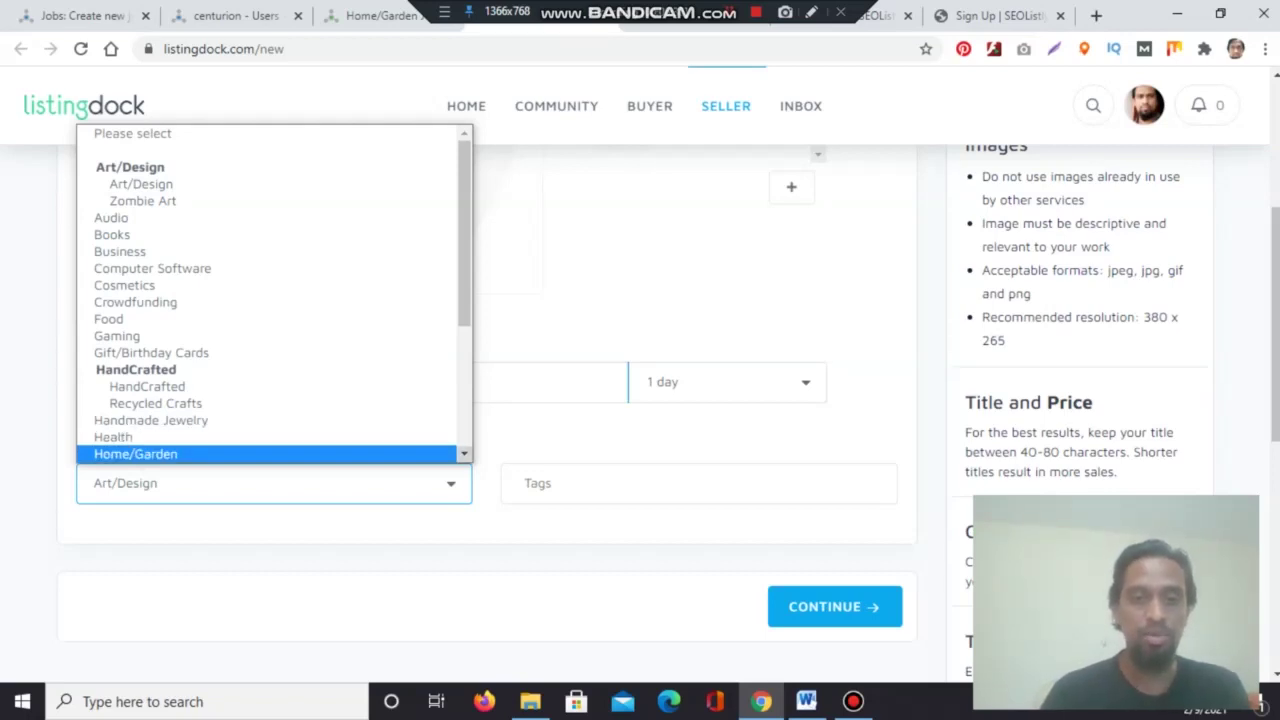
- Review the remaining service categories from Life Hacks to Writing, and return to the start of the form's Overview section
{"action": "left_click", "coordinate": [464, 454]}
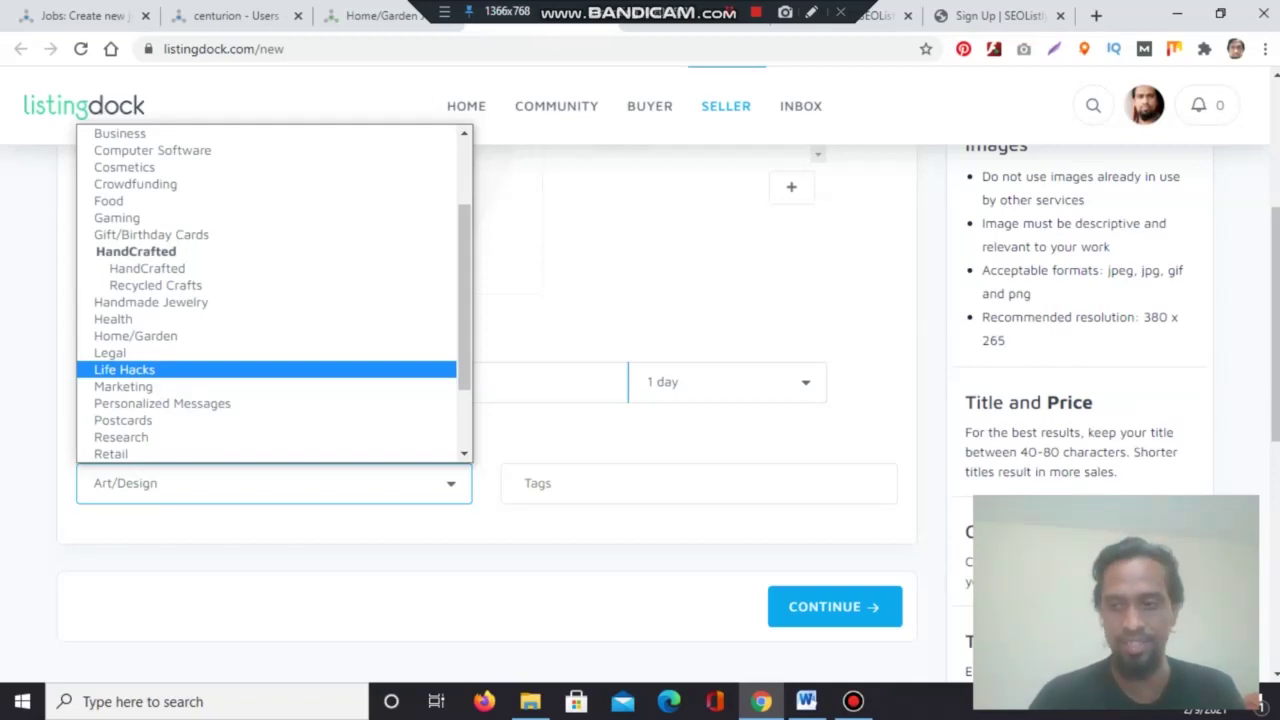
{"action": "key", "text": "Down"}
{"action": "key", "text": "Down"}
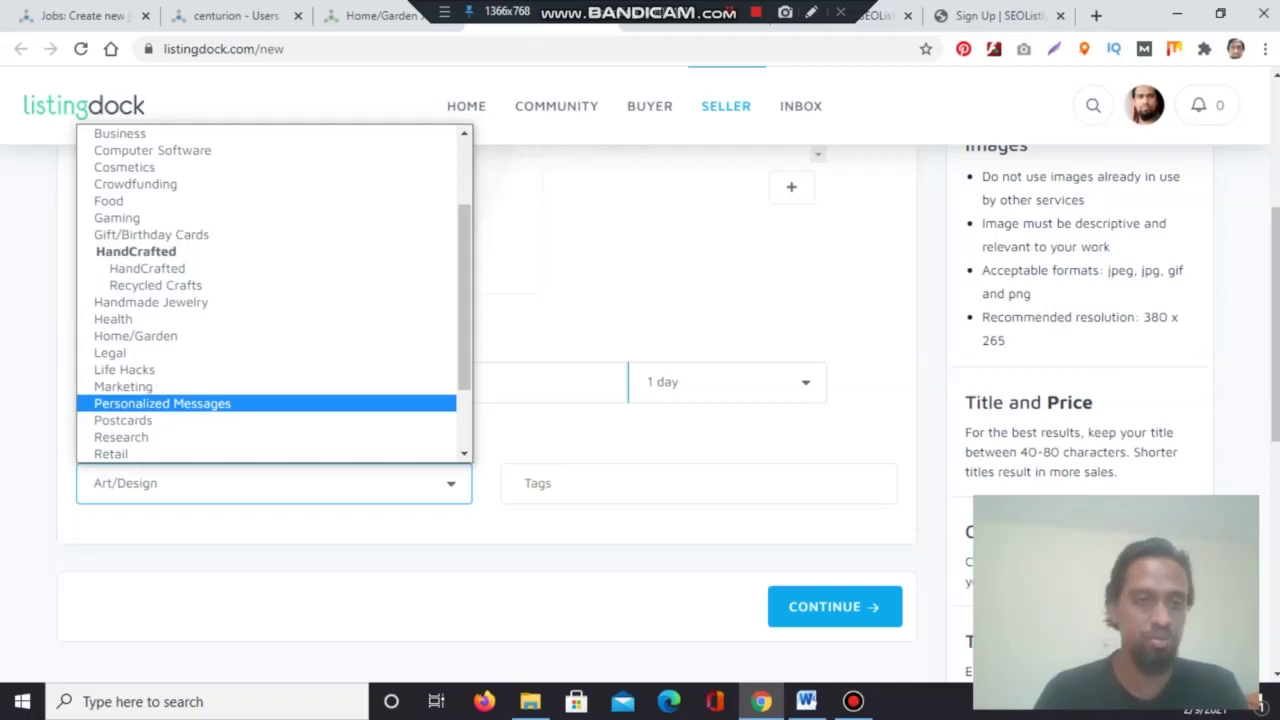
{"action": "key", "text": "Down"}
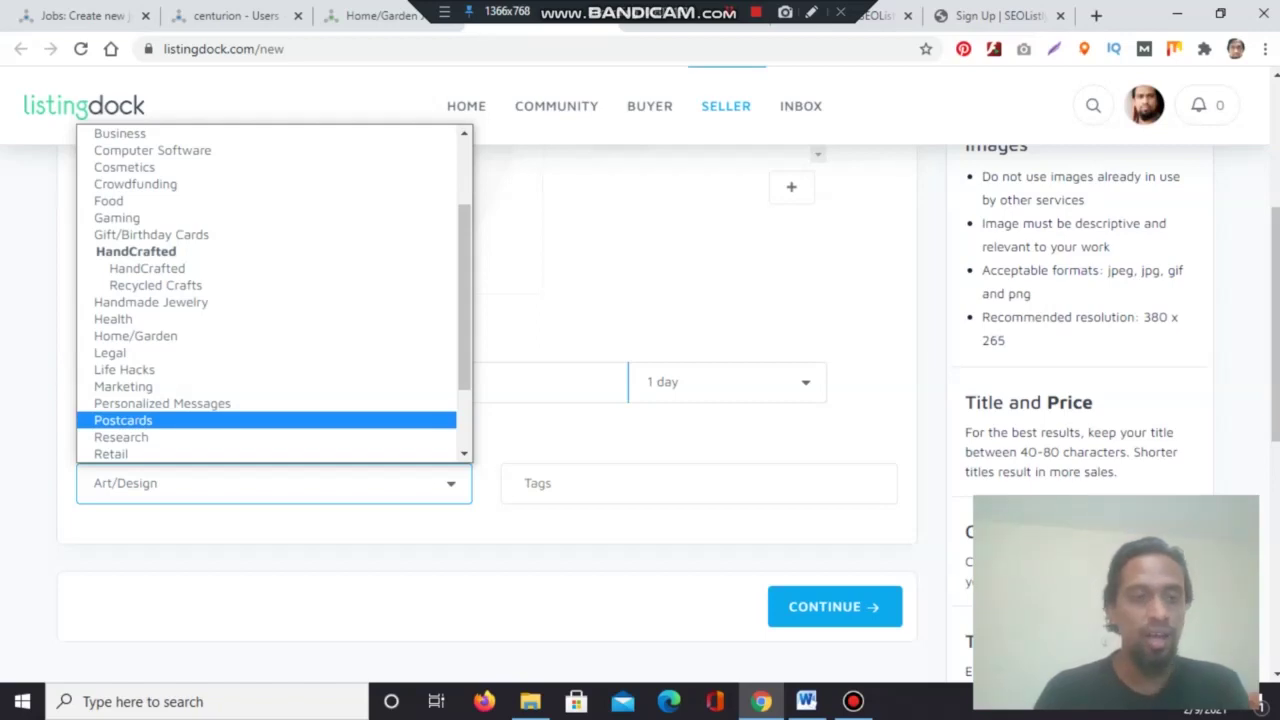
{"action": "key", "text": "Down"}
{"action": "key", "text": "Down"}
{"action": "key", "text": "Down"}
{"action": "key", "text": "Down"}
{"action": "key", "text": "Down"}
{"action": "key", "text": "Down"}
{"action": "key", "text": "Down"}
{"action": "key", "text": "Down"}
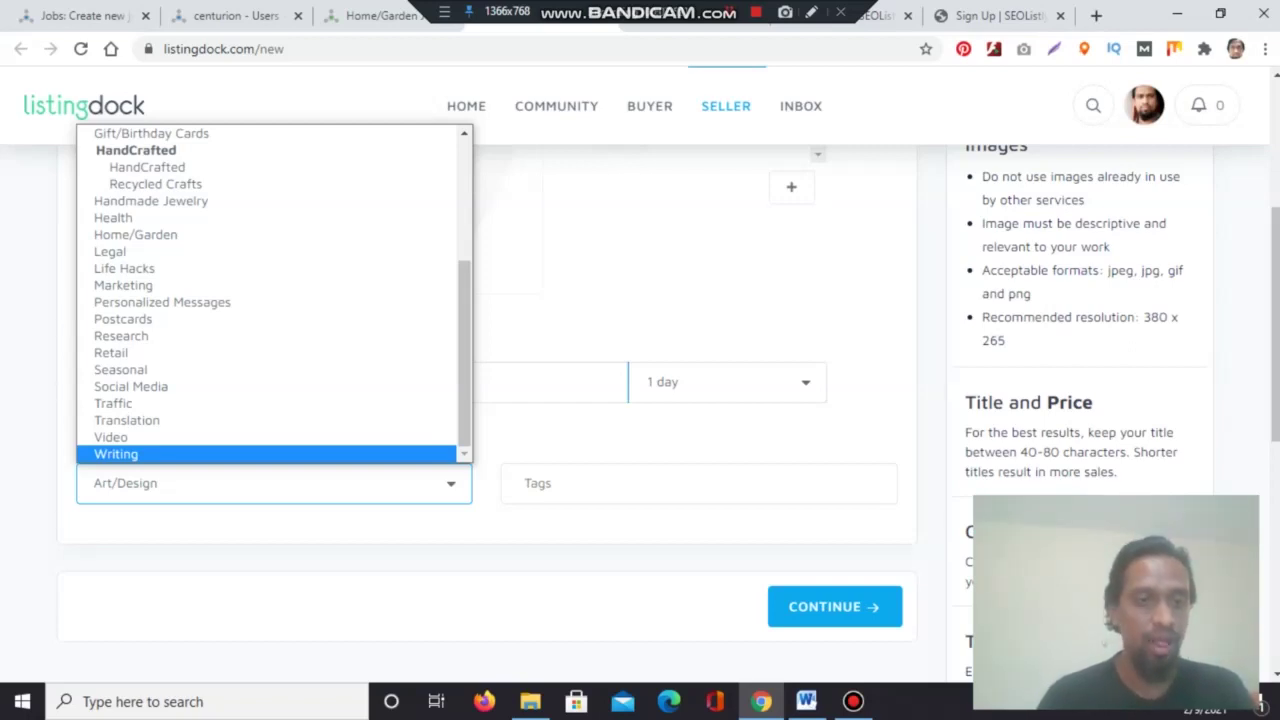
{"action": "key", "text": "Up"}
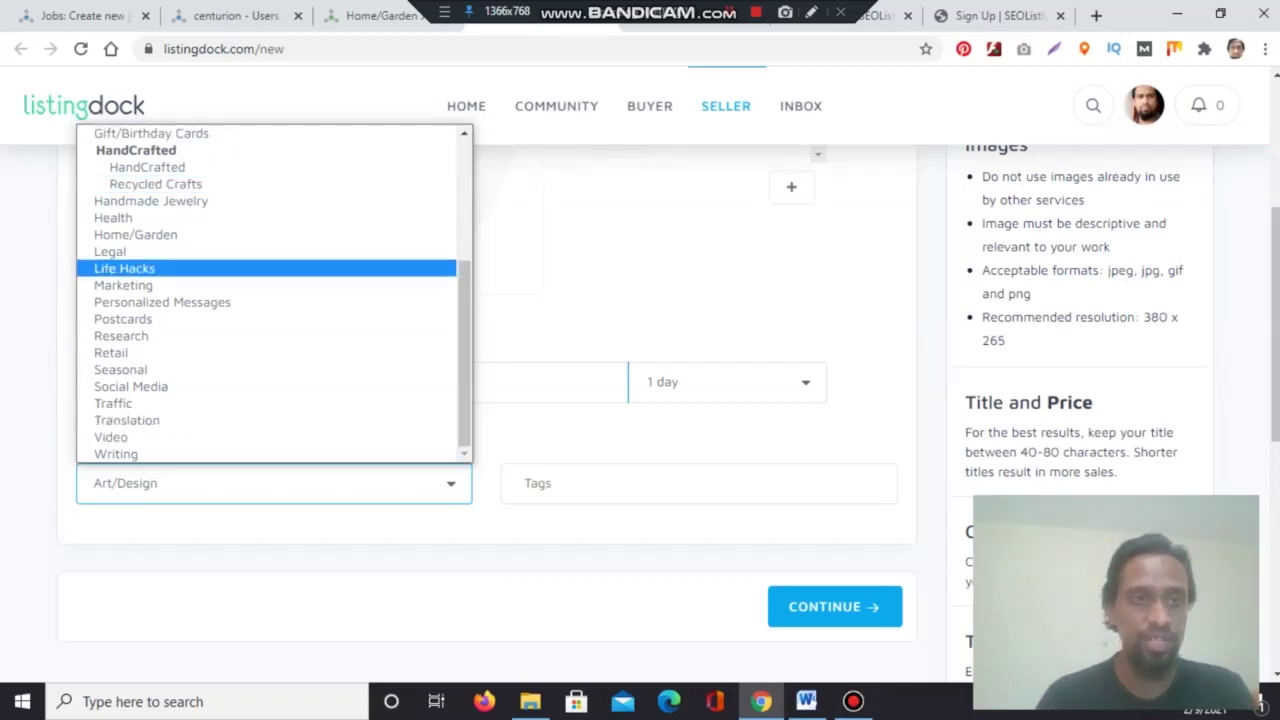
{"action": "scroll", "coordinate": [270, 290], "scroll_direction": "up", "scroll_amount": 5}
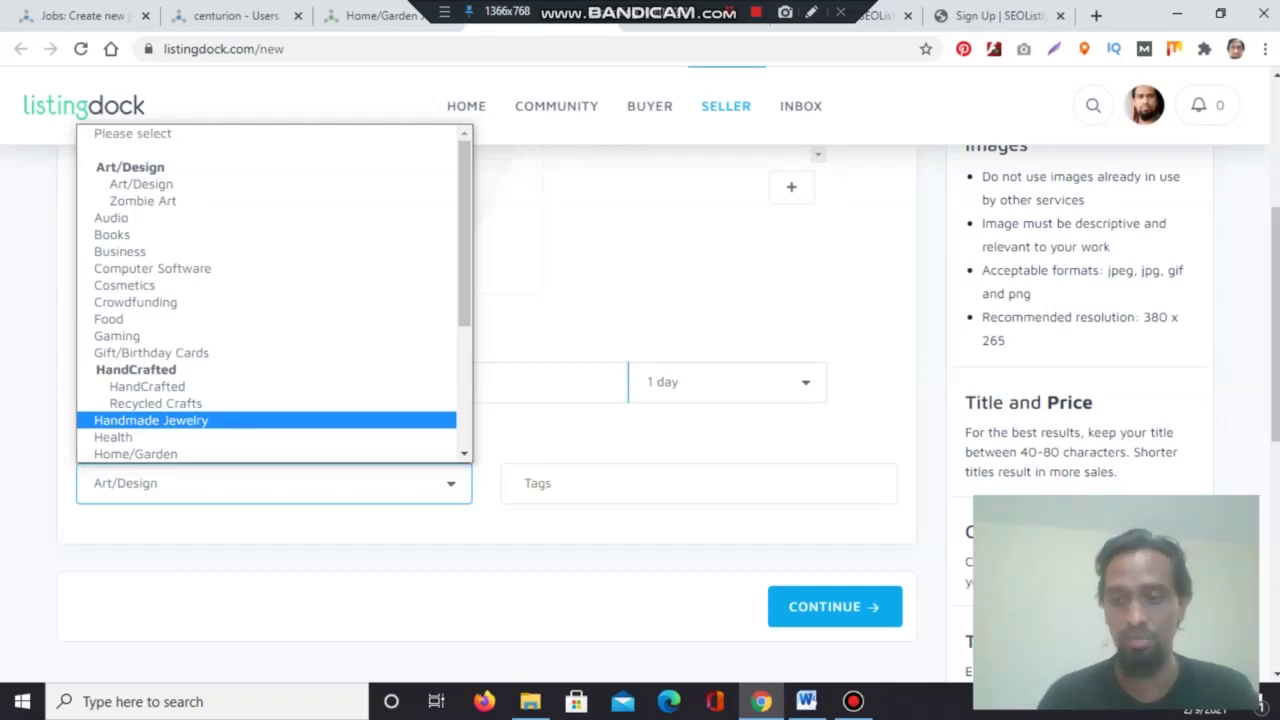
{"action": "scroll", "coordinate": [640, 400], "scroll_direction": "up", "scroll_amount": 3}
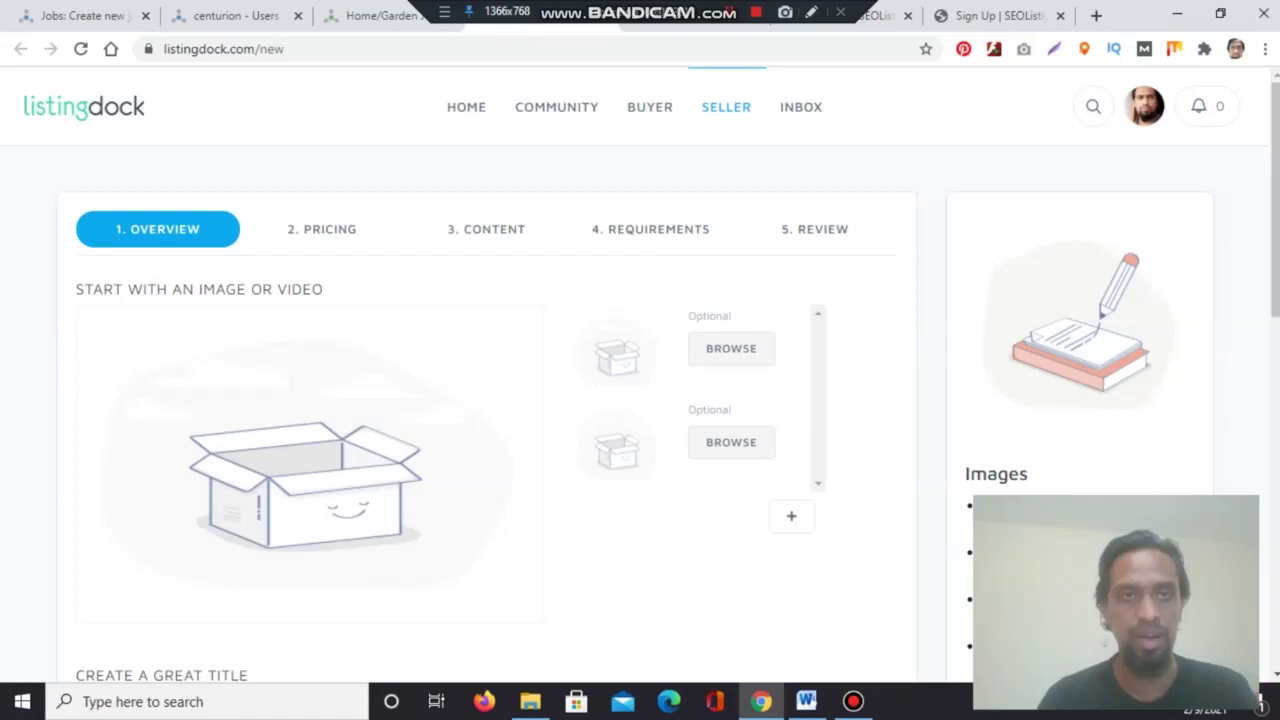
- View the seller's SEOClerks profile with its listed services and return to ListingDock's new service form
{"action": "left_click", "coordinate": [238, 16]}
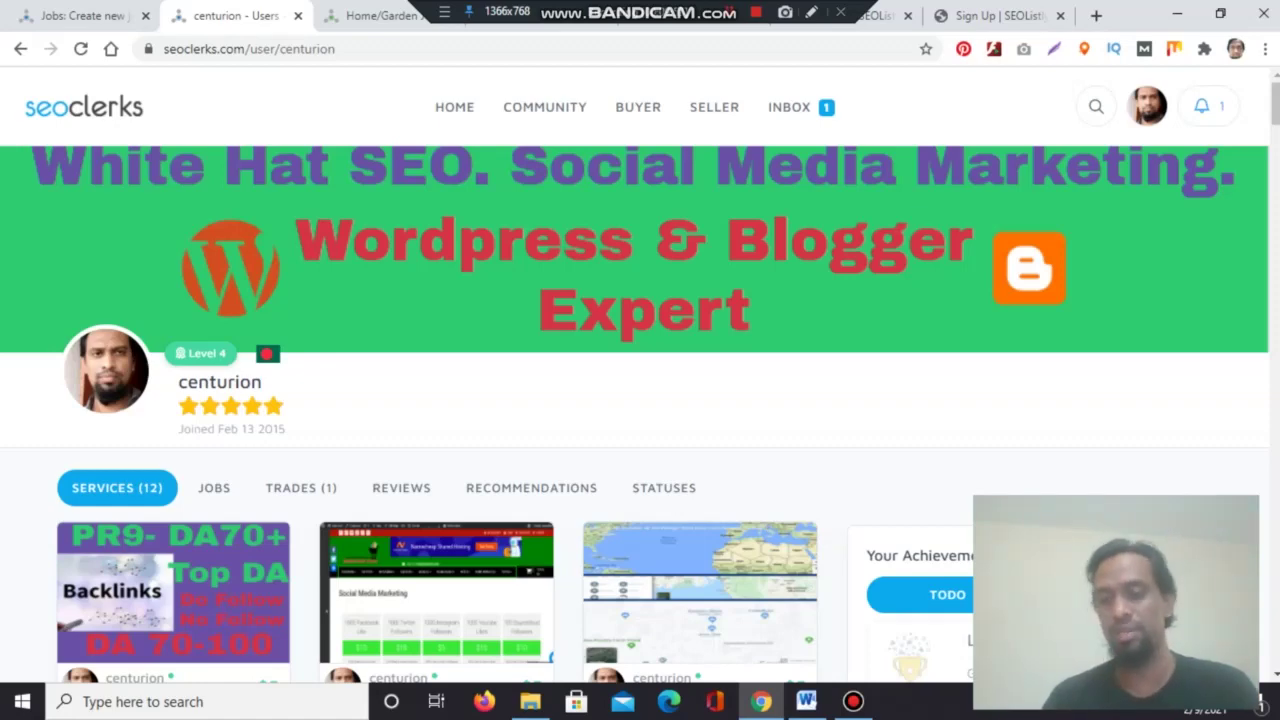
{"action": "key", "text": "ctrl+Tab"}
{"action": "key", "text": "ctrl+Tab"}
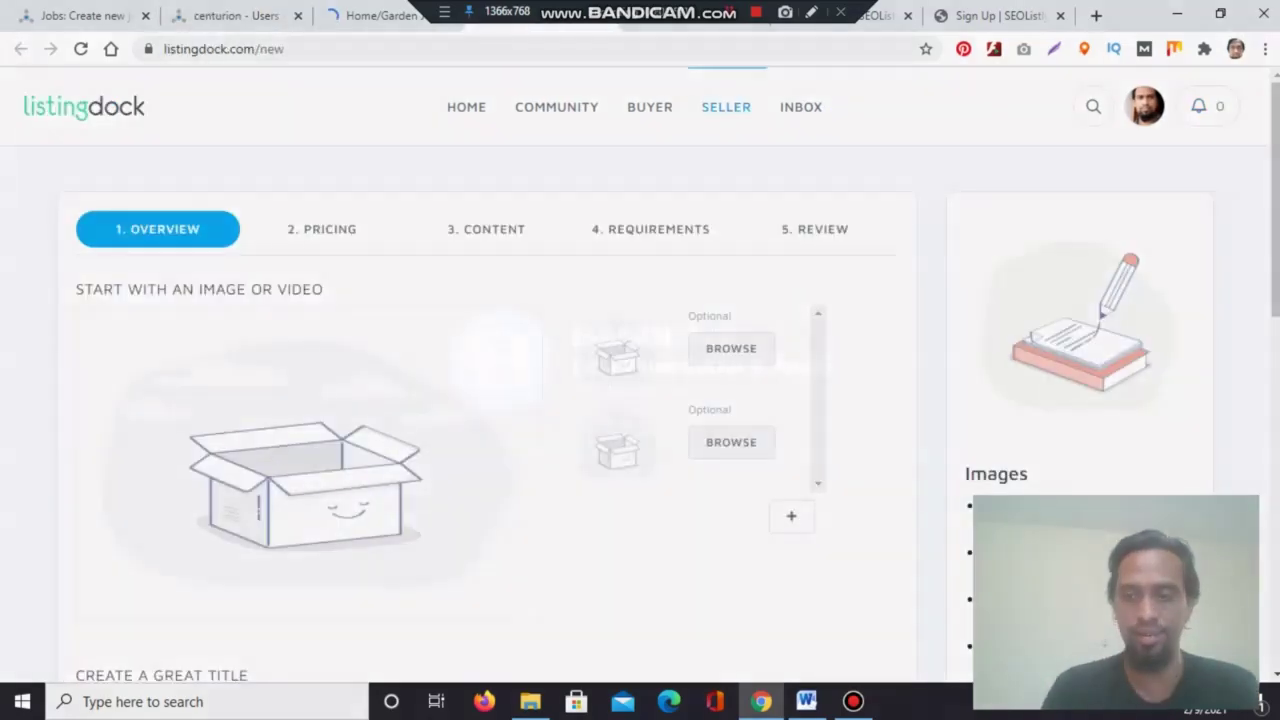